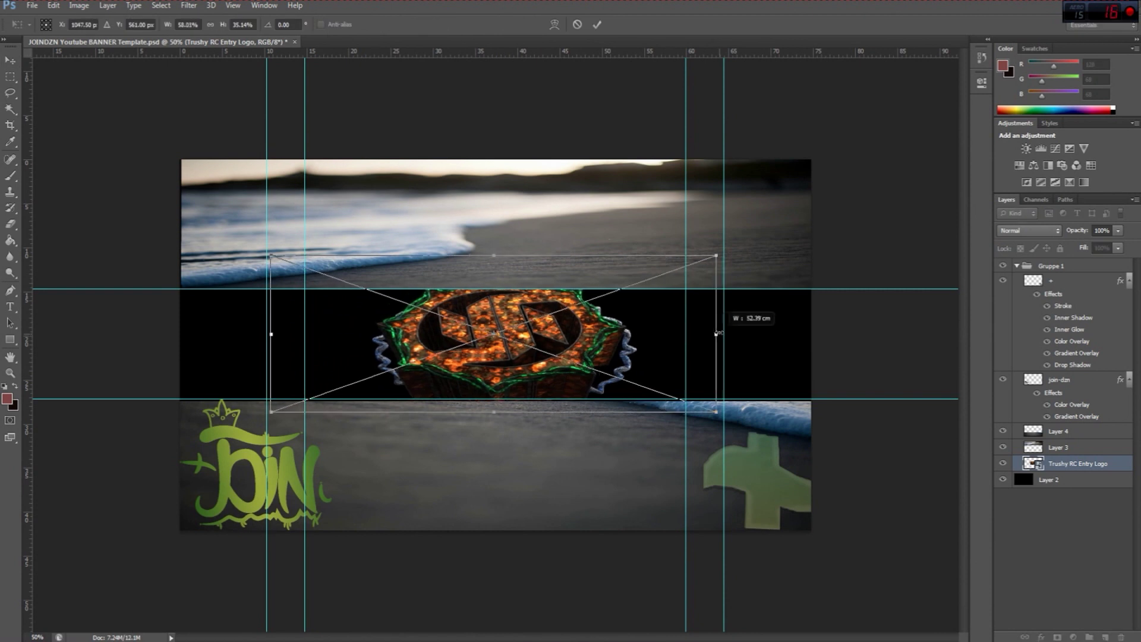
Commit the logo's transform, and apply the Filter Gallery's Glowing Edges effect to its duplicate at reduced opacity
key("Return")
left_click(188, 5)
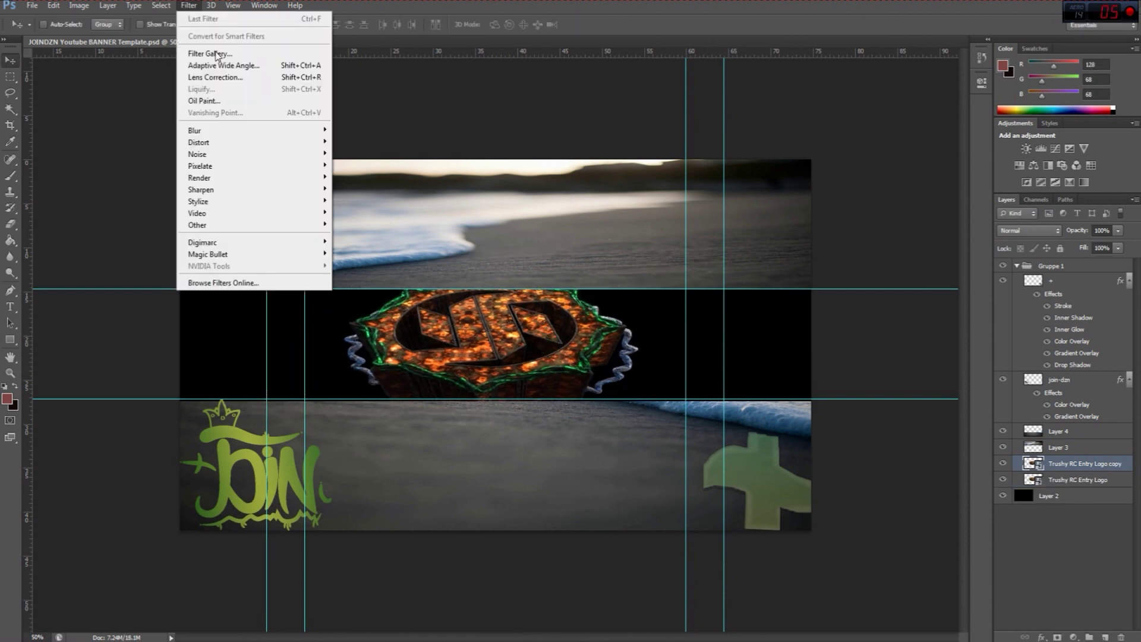
left_click(205, 47)
key("Return")
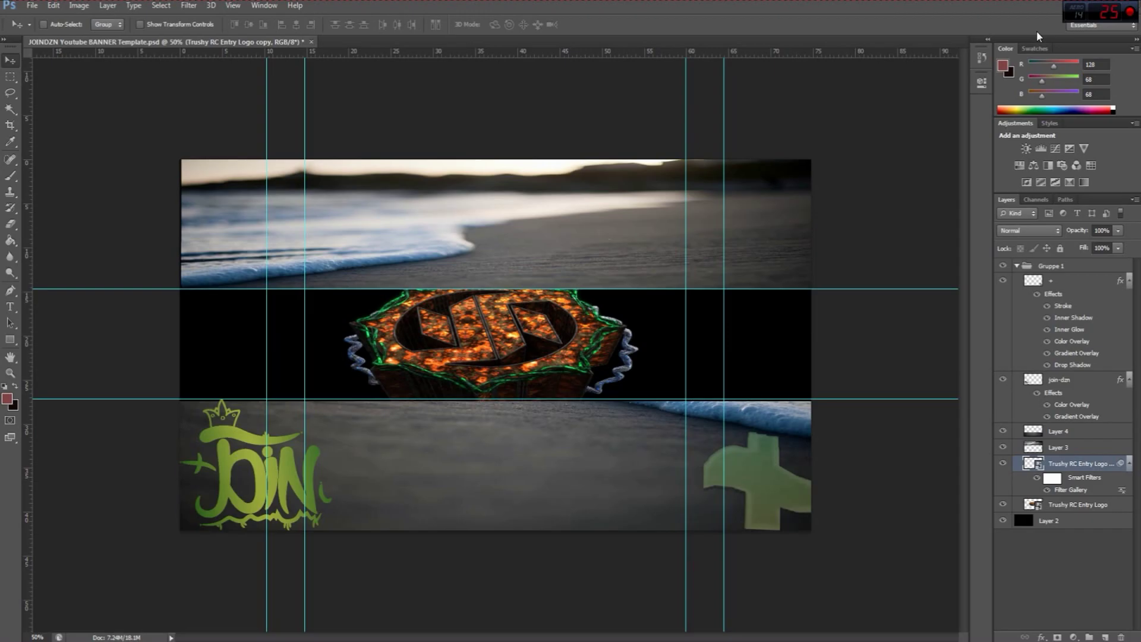
left_click_drag(1076, 231, 1071, 234)
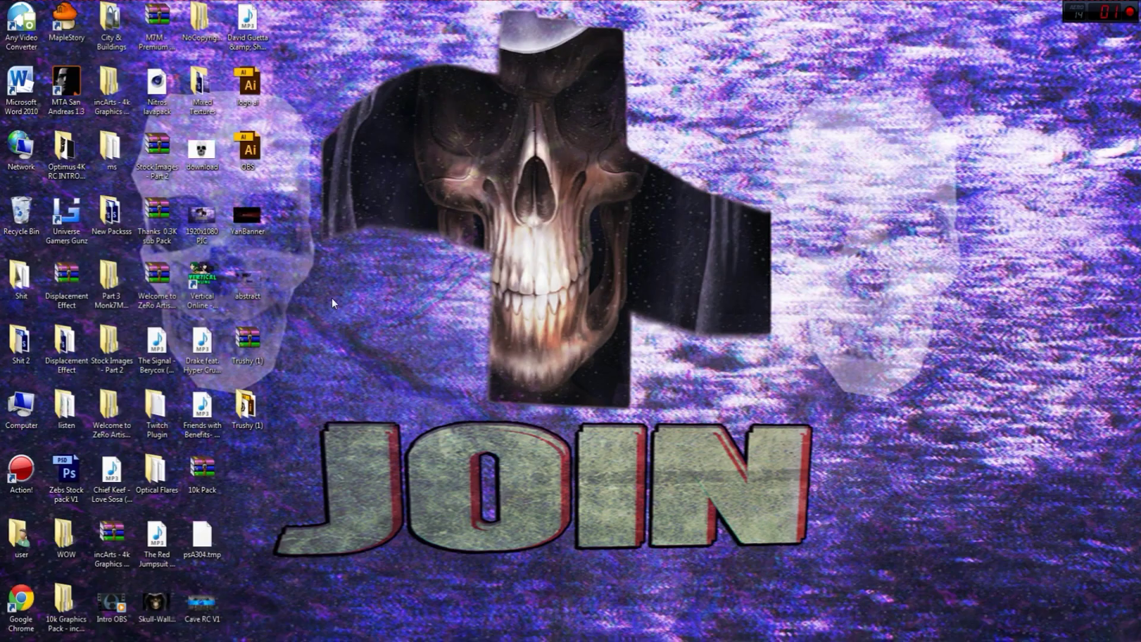
Search the computer for slatch and open the Slatchs Exclusive Pack.psd file
key("super")
type("slatch")
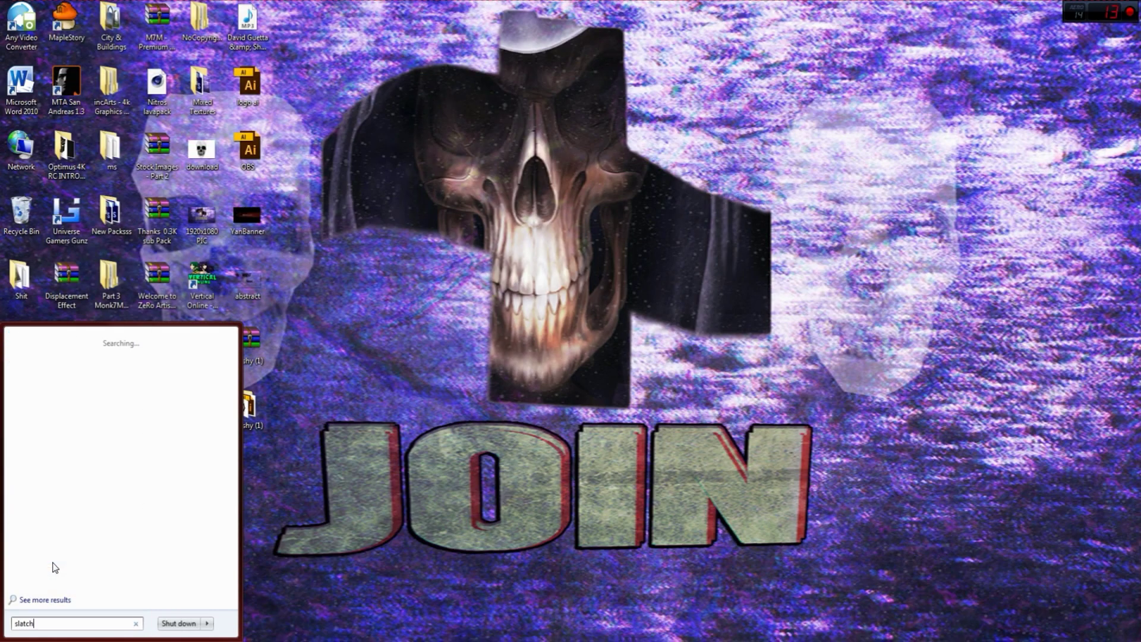
left_click(75, 365)
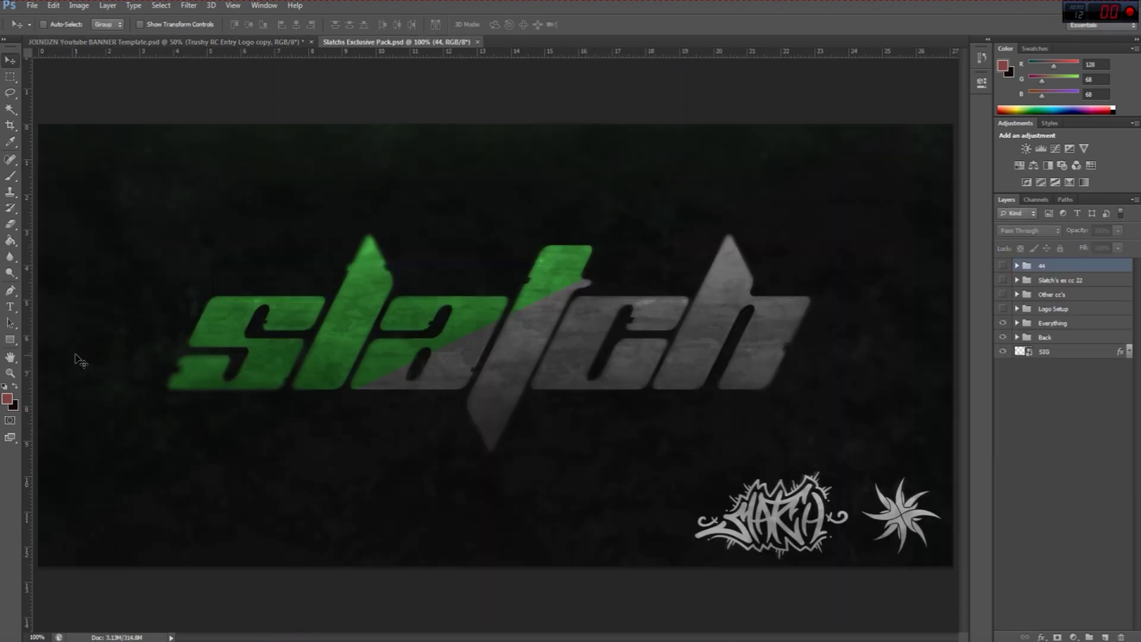
Try the pack's Slatch's ex cc 22 colour-correction group on the banner, above the logo layer
left_click_drag(74, 355, 493, 344)
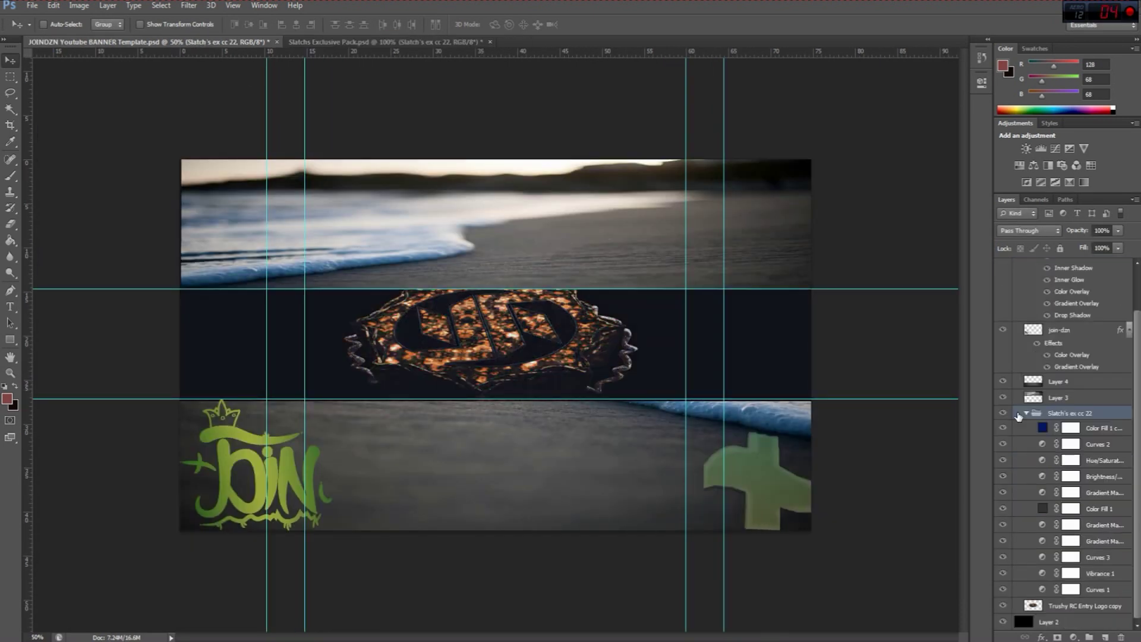
key("ctrl+Tab")
left_click(1017, 280)
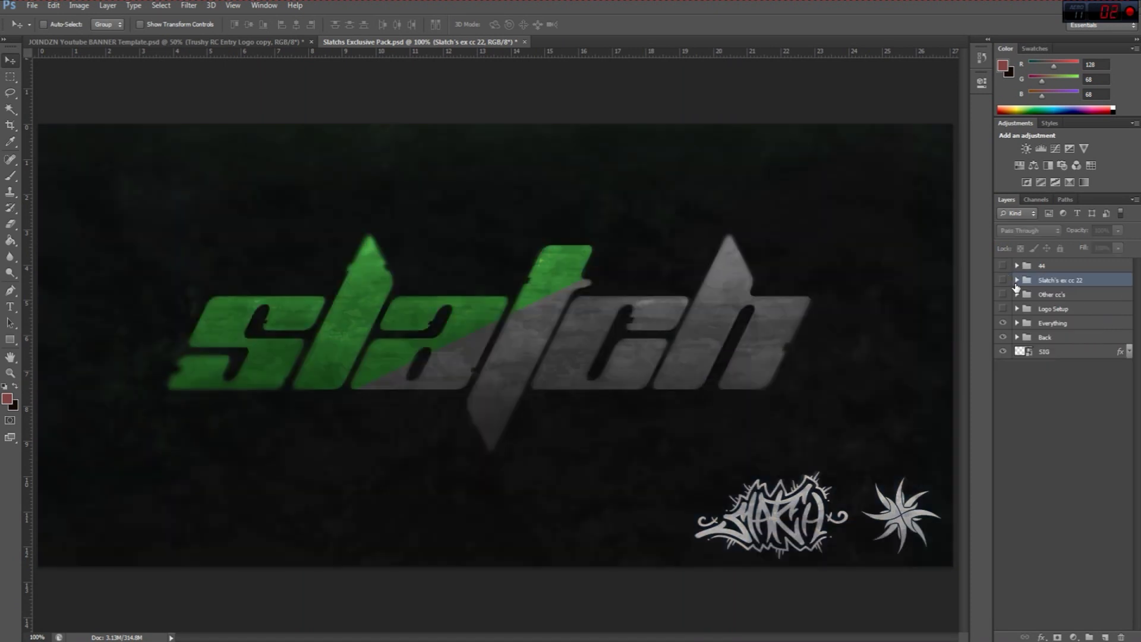
Copy the CC's colour-correction group from the pack into the banner document, directly above the logo layer
left_click(1004, 309)
left_click(1054, 309)
left_click_drag(493, 237, 493, 333)
Preview the numbered subgroups of the CC's group, keep a green colour grade switched on and collapse the group
left_click(1026, 462)
left_click(1003, 477)
left_click(1003, 506)
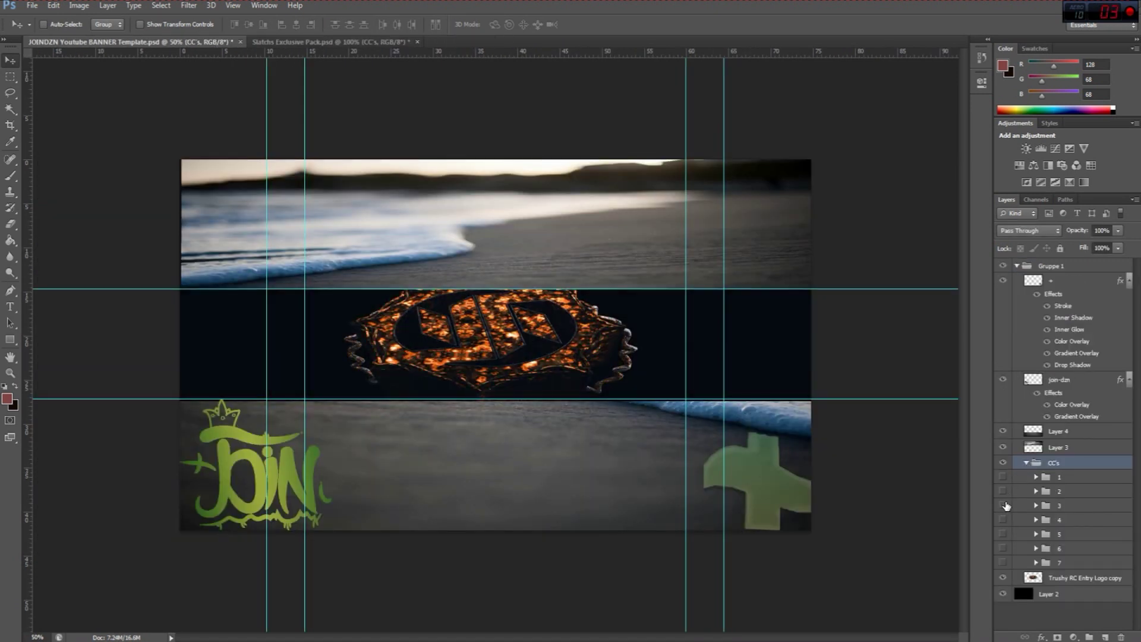
left_click(1005, 506)
left_click(1004, 509)
left_click(1004, 509)
left_click(1027, 462)
Duplicate the logo layer and apply the Grain texture with intensity 19, contrast 35 and the Regular grain type
left_click(1069, 476)
left_click(189, 5)
left_click(202, 55)
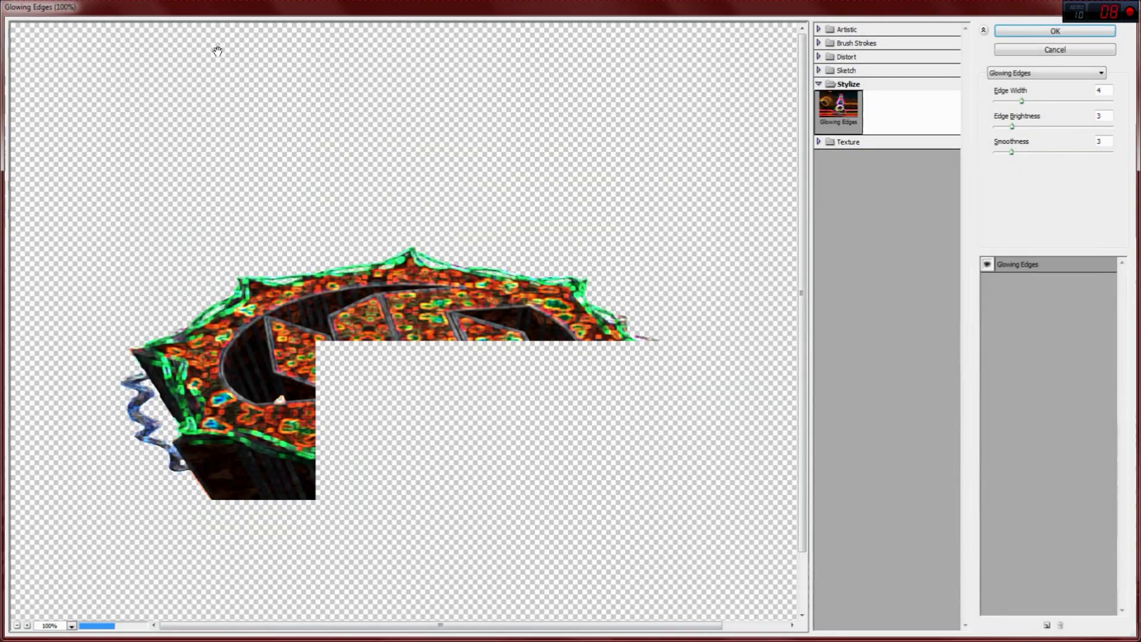
left_click(844, 142)
left_click(886, 162)
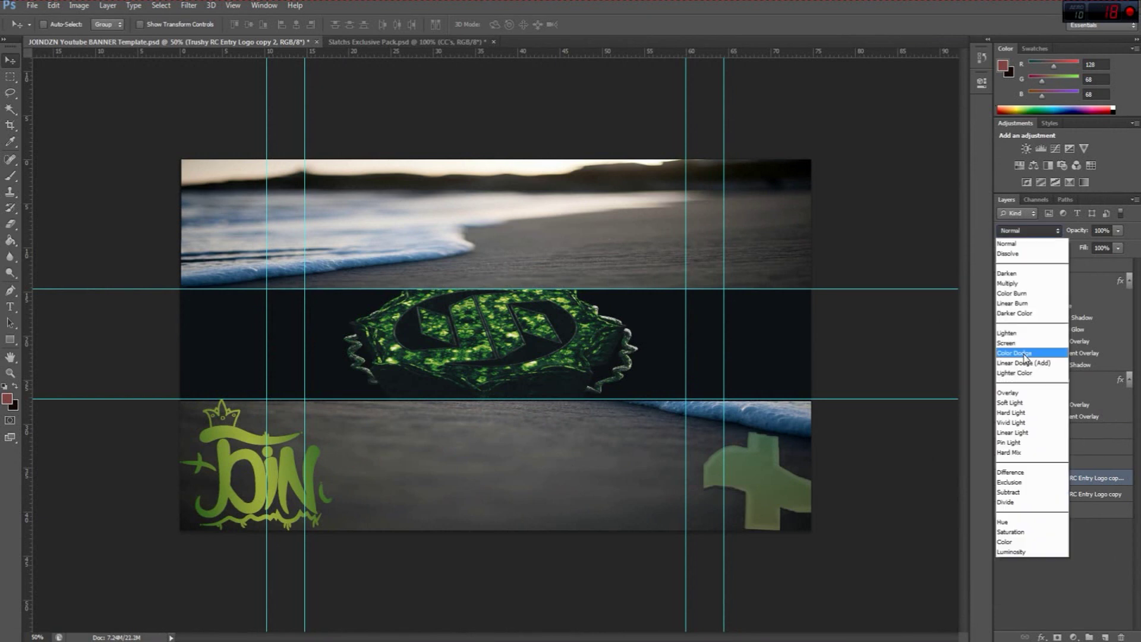
Change the grain copy's blend mode and merge it with the logo layer below
left_click(1034, 373)
left_click(12, 228)
key("ctrl+e")
Apply the Texturizer with Sandstone texture, 109% scaling, relief 6 and Bottom light to a duplicate of the logo layer
left_click(191, 7)
left_click(208, 45)
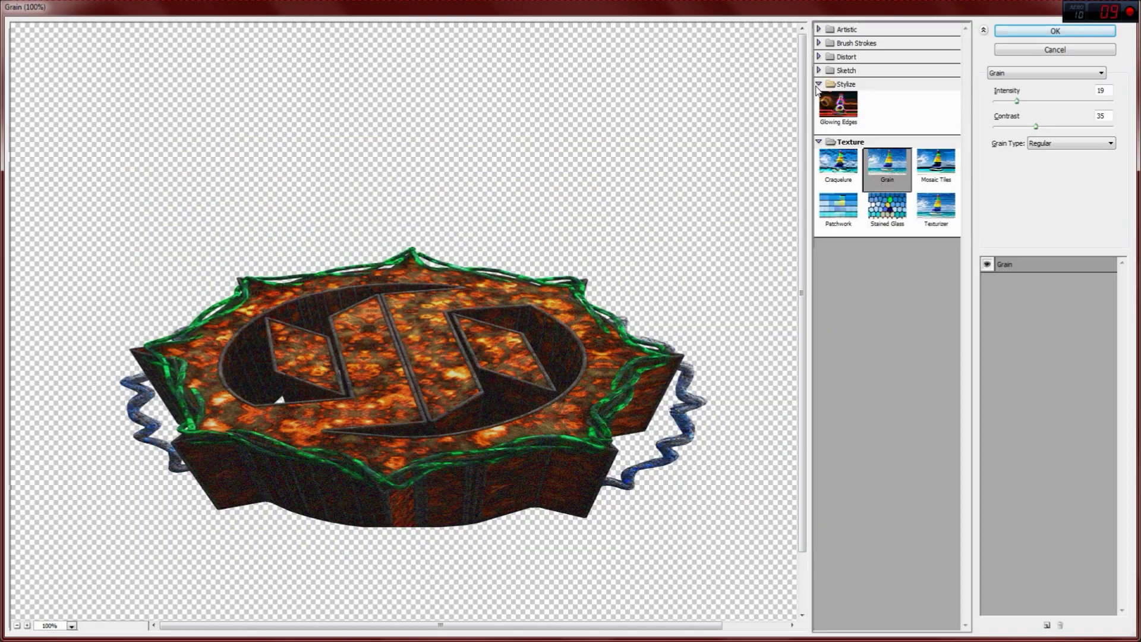
left_click(839, 208)
left_click(936, 208)
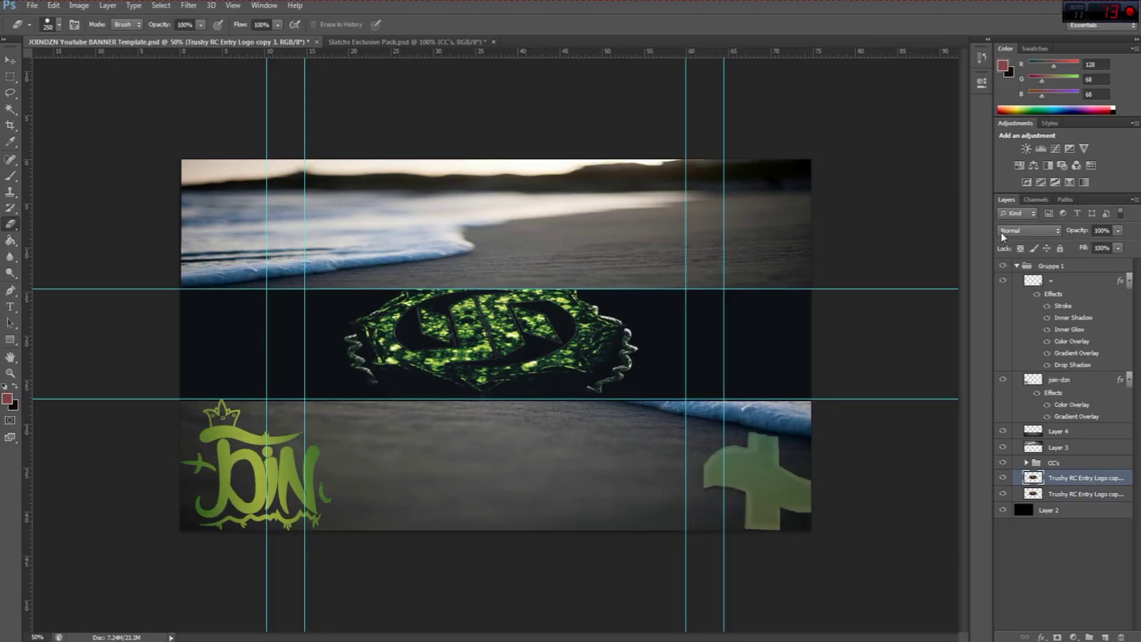
Set the textured copy to Screen at reduced opacity and merge it with the logo layer below
left_click(1028, 230)
left_click(1034, 372)
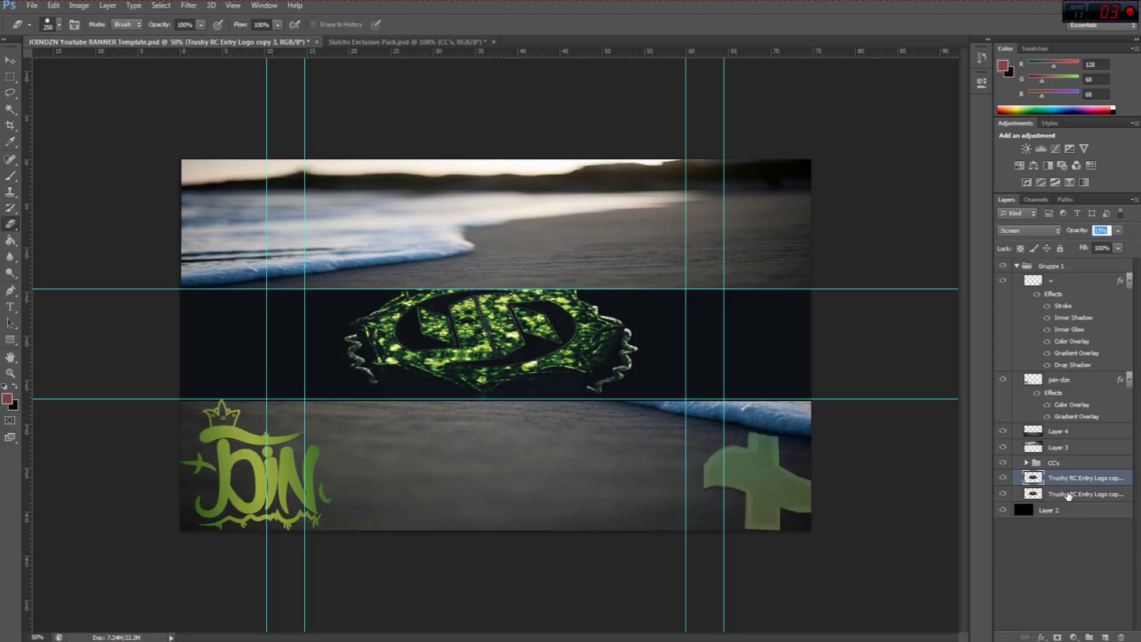
key("ctrl+e")
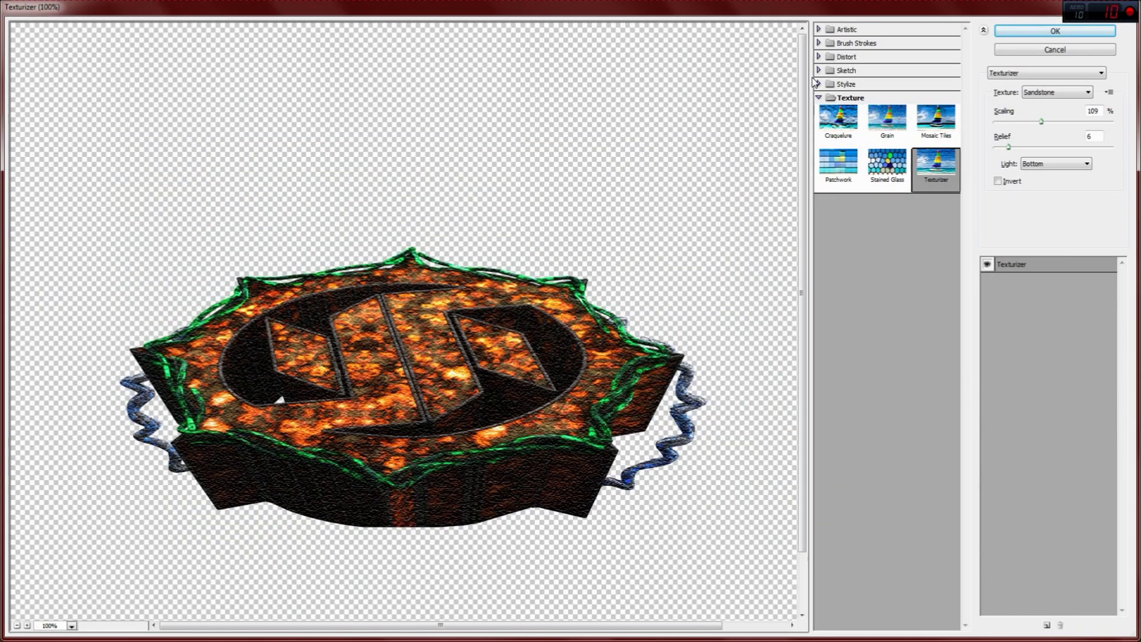
Apply a Sketch effect from the Filter Gallery to a logo duplicate and blend it into the logo layer at 19% opacity
left_click(849, 70)
left_click(886, 271)
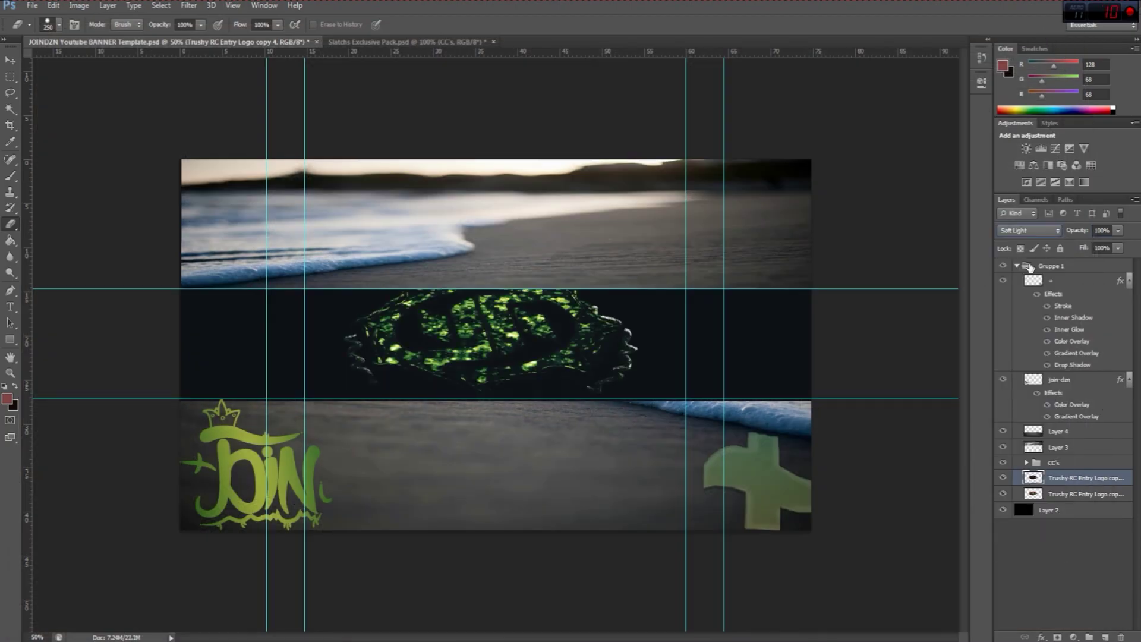
left_click(1029, 230)
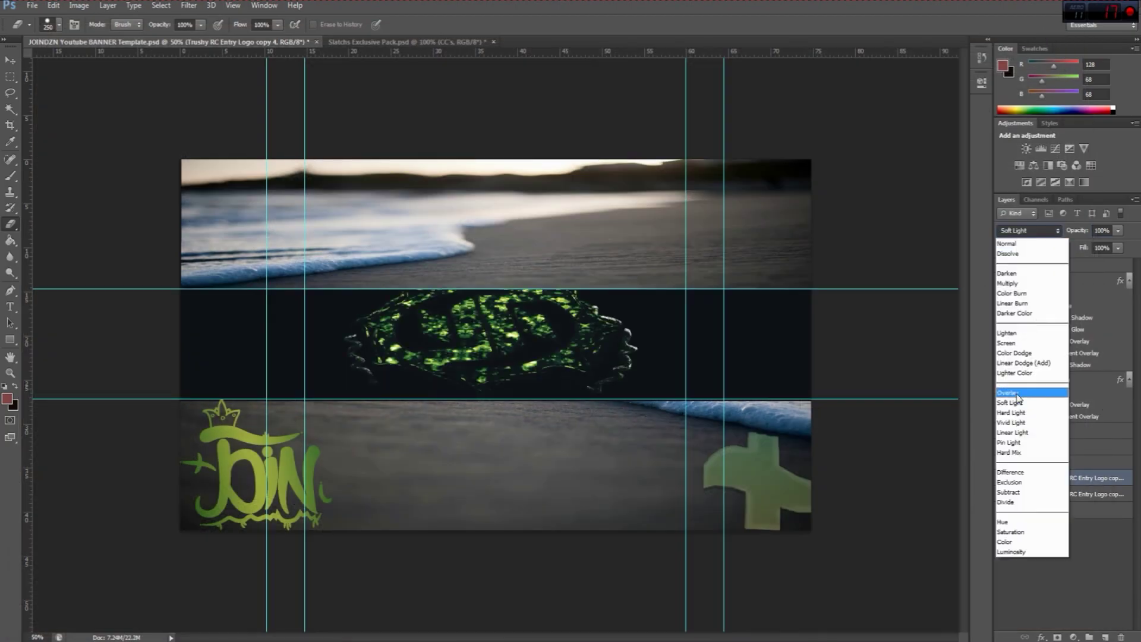
left_click(1022, 371)
left_click(1102, 230)
type("19")
key("Return")
left_click(1051, 495, "shift")
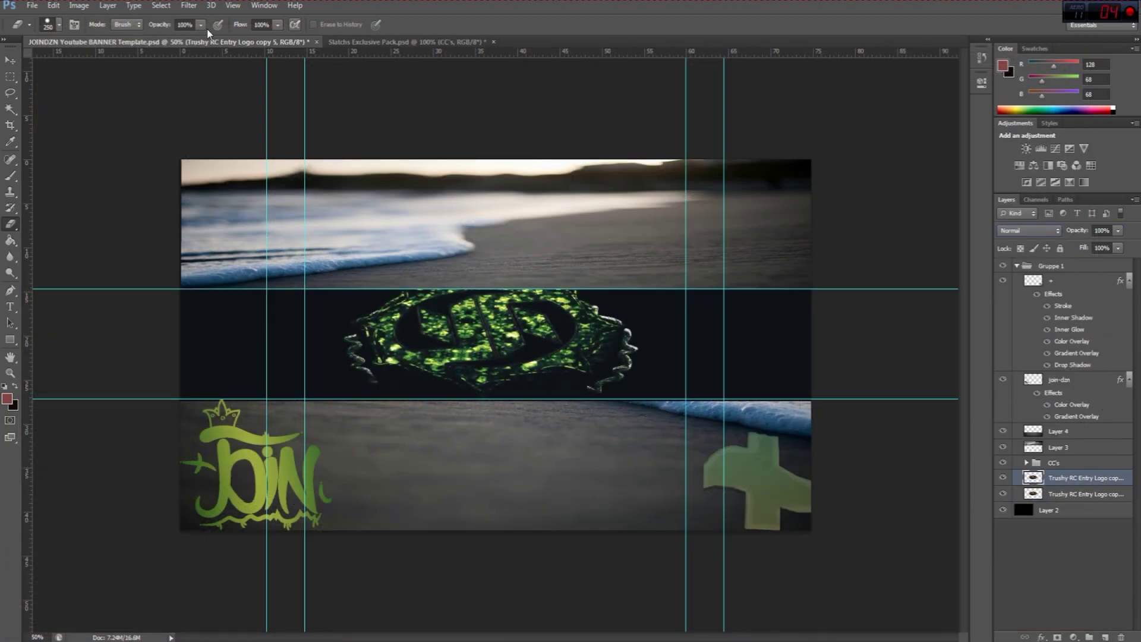
Apply blur filters to a duplicate of the logo and merge it with the logo layer below
left_click(188, 5)
mouse_move(196, 128)
left_click(137, 222)
left_click(1061, 31)
left_click(189, 5)
mouse_move(196, 127)
left_click(125, 262)
left_click(591, 186)
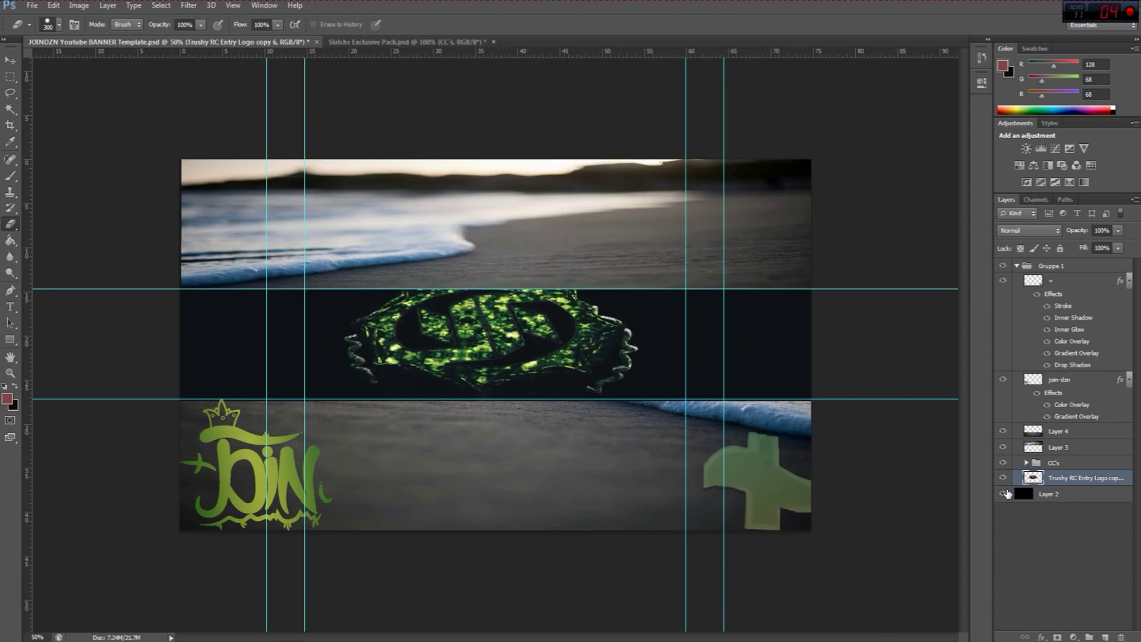
Apply a Radial Blur to a duplicate of the logo layer
left_click(189, 4)
mouse_move(238, 140)
left_click(119, 145)
key("Return")
key("Return")
key("Return")
left_click(188, 4)
mouse_move(238, 142)
left_click(137, 176)
left_click(634, 224)
key("Return")
left_click(53, 5)
left_click(66, 455)
left_click(238, 455)
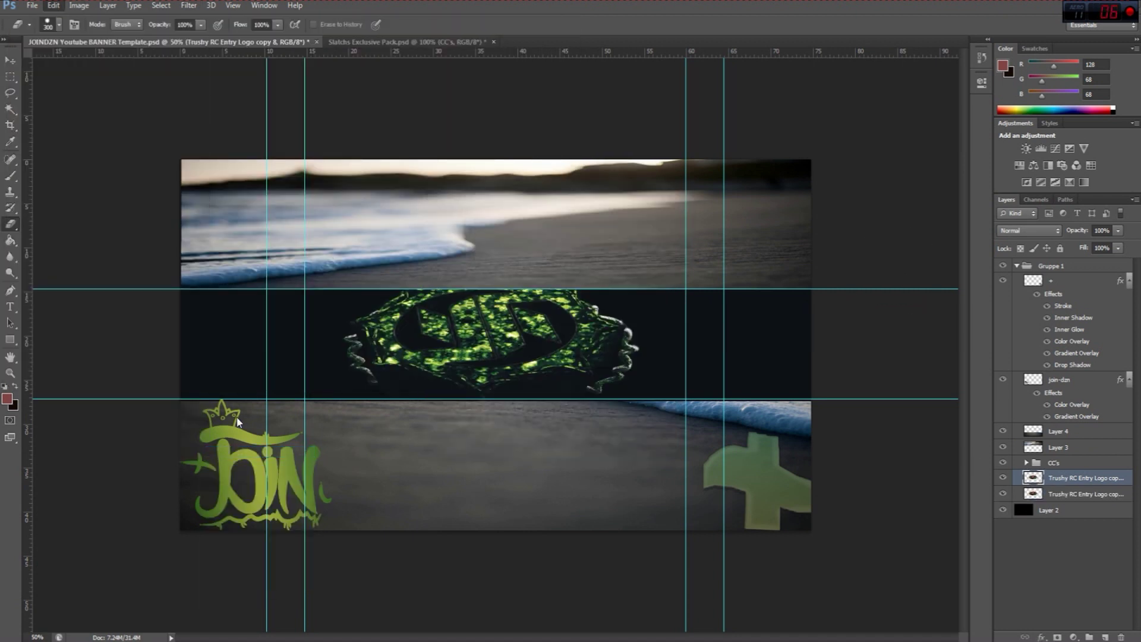
left_click(294, 137)
left_click(782, 74)
Apply a Distort filter to the upper logo copy and merge it with the logo layer below
left_click(188, 5)
mouse_move(238, 156)
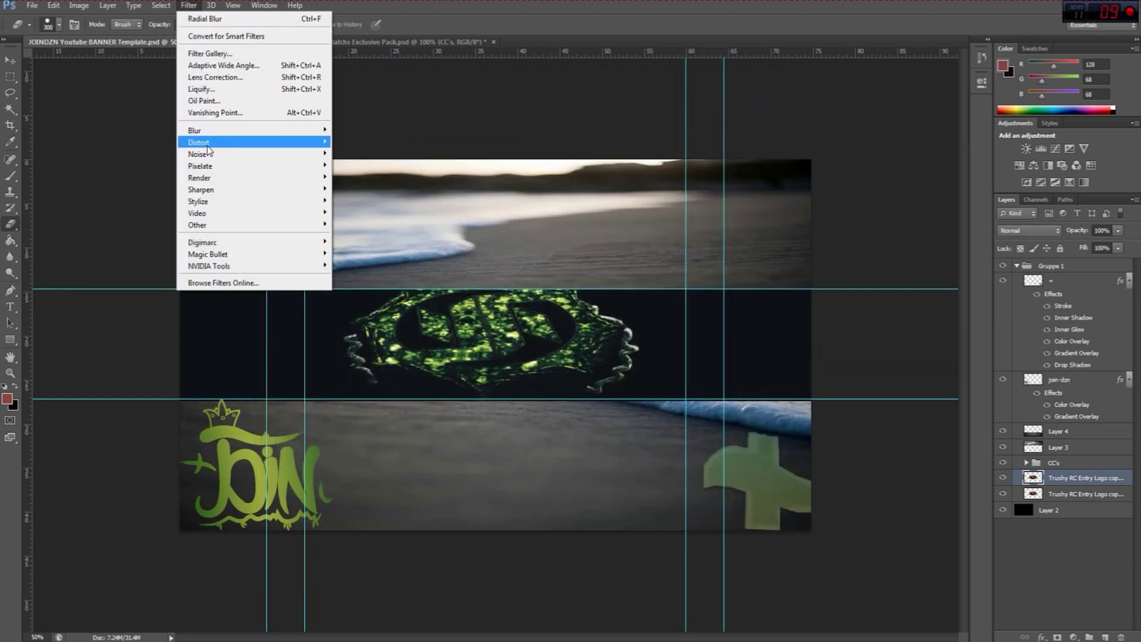
left_click(130, 187)
left_click(486, 260)
key("Return")
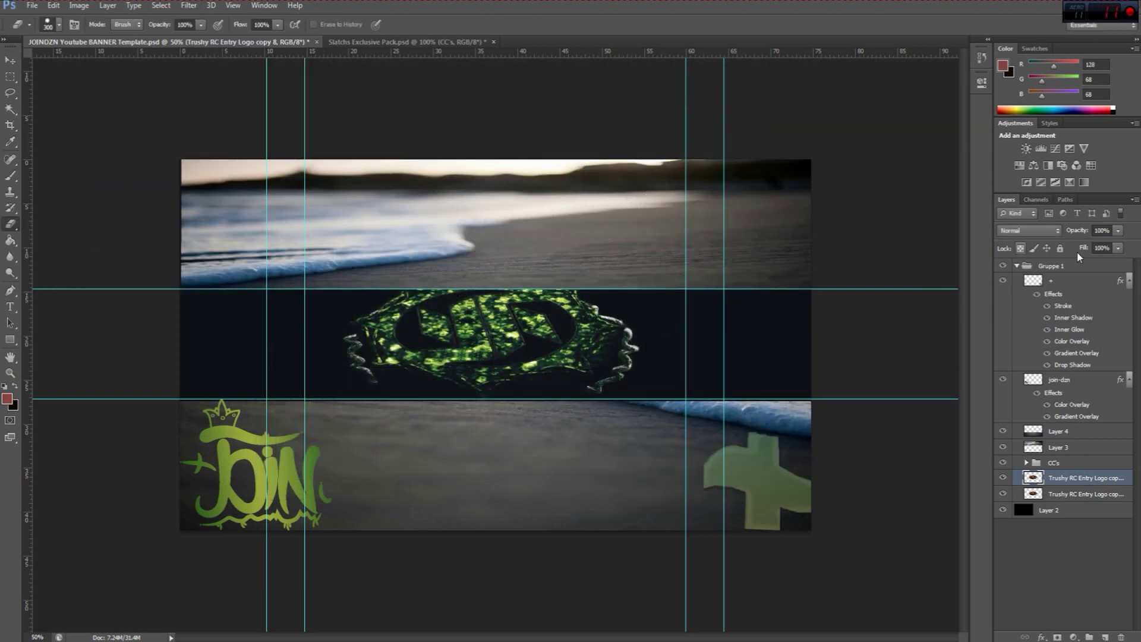
left_click(1049, 492, "shift")
key("ctrl+e")
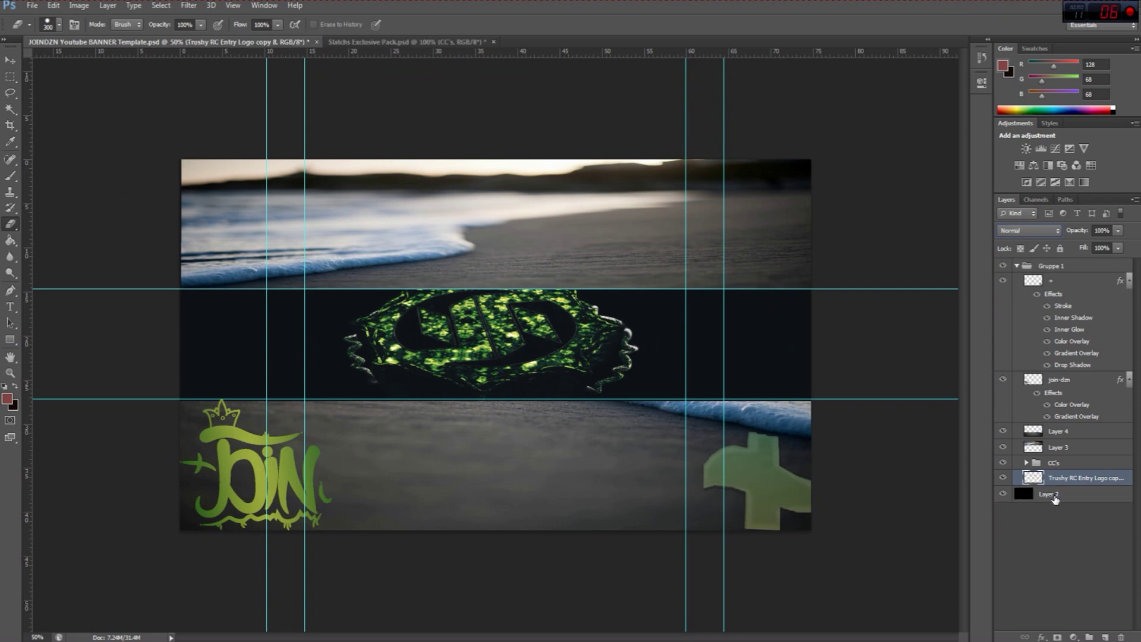
Duplicate the merged logo layer and apply further Distort filtering to it
left_click(189, 5)
mouse_move(226, 142)
left_click(131, 187)
left_click(613, 194)
key("Return")
left_click(194, 6)
left_click(131, 186)
key("Return")
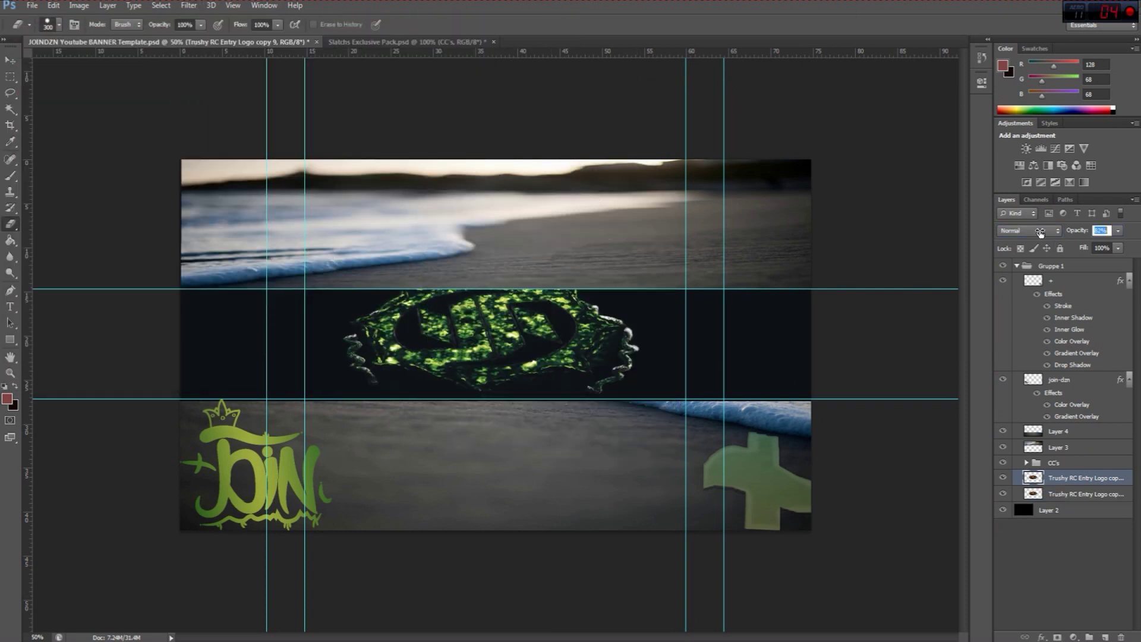
Set the upper logo copy to Screen at 16% opacity and merge it with the logo layer below
key("ctrl+alt+z")
key("ctrl+alt+z")
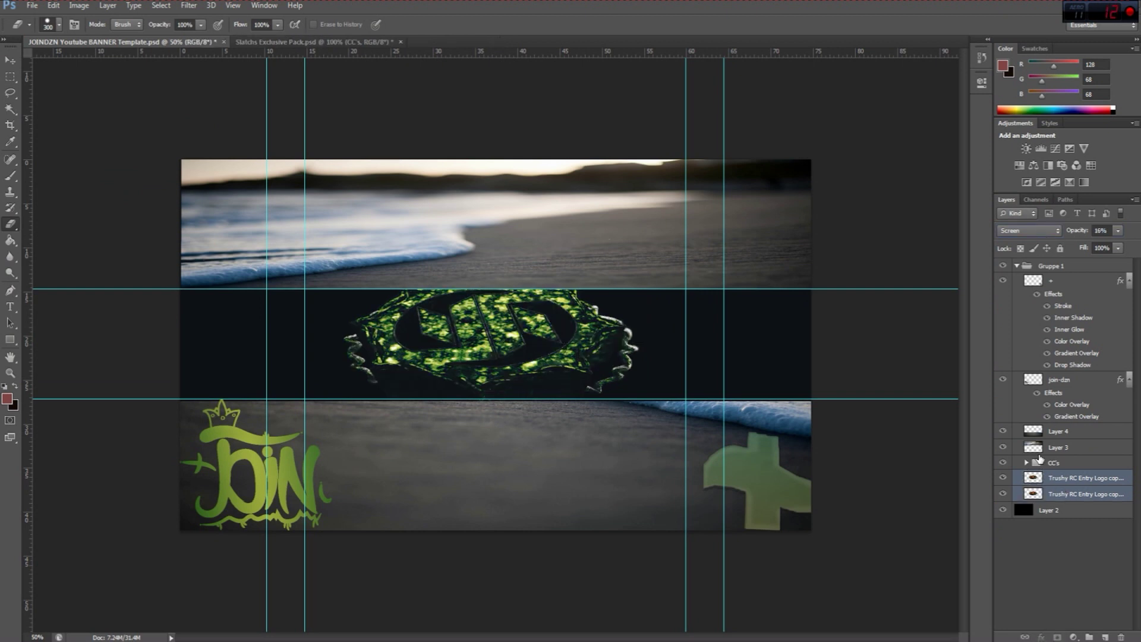
key("ctrl+e")
Switch to the Brush tool and set the foreground colour to the light green 62c489
key("b")
left_click(7, 398)
left_click(838, 238)
left_click(749, 216)
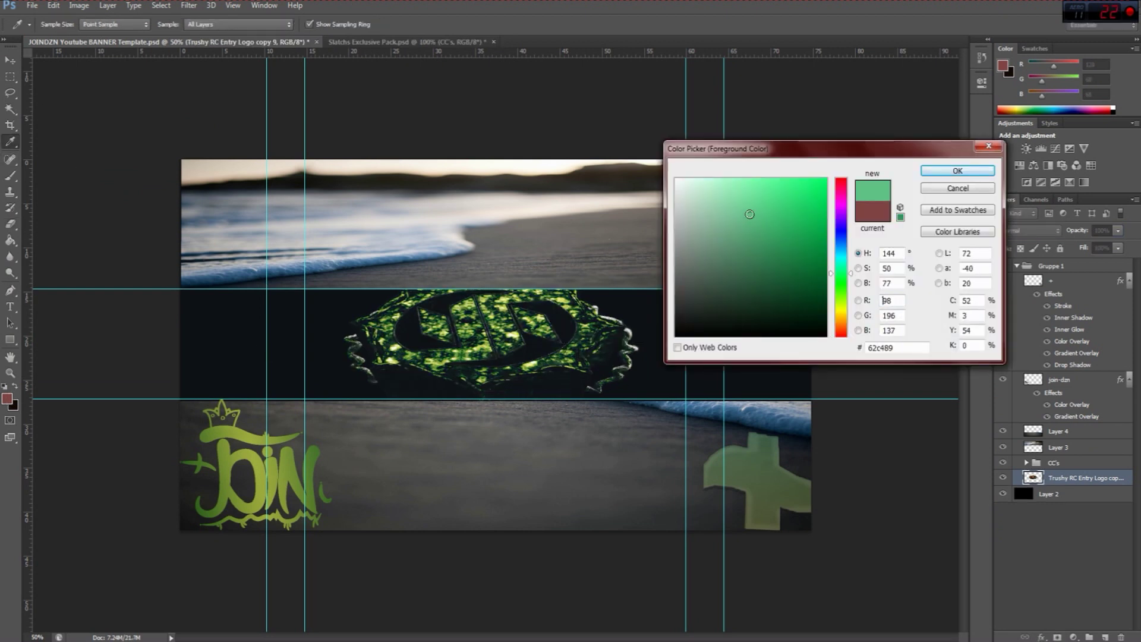
left_click(945, 170)
Add a new layer clipped to the logo and paint light green strokes around the logo's rim
key("ctrl+shift+alt+n")
key("ctrl+alt+g")
mouse_move(394, 362)
left_mouse_down()
mouse_move(452, 294)
mouse_move(535, 297)
left_mouse_up()
Set the painted light green layer to Overlay and reduce its opacity
left_click(1028, 230)
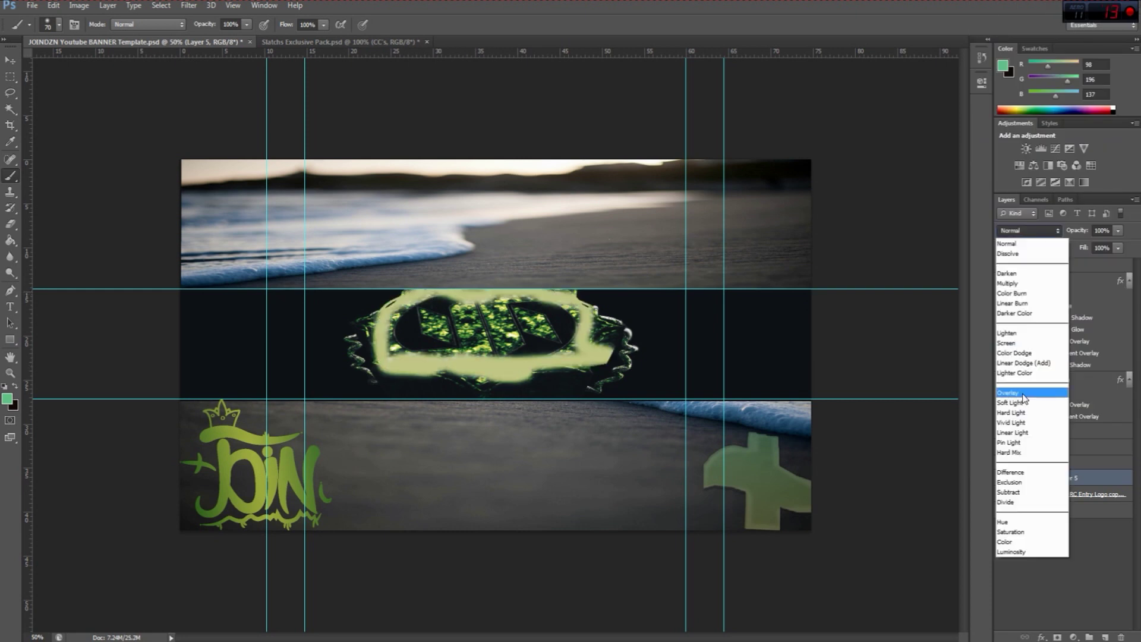
left_click(951, 400)
left_click_drag(1100, 232, 1073, 234)
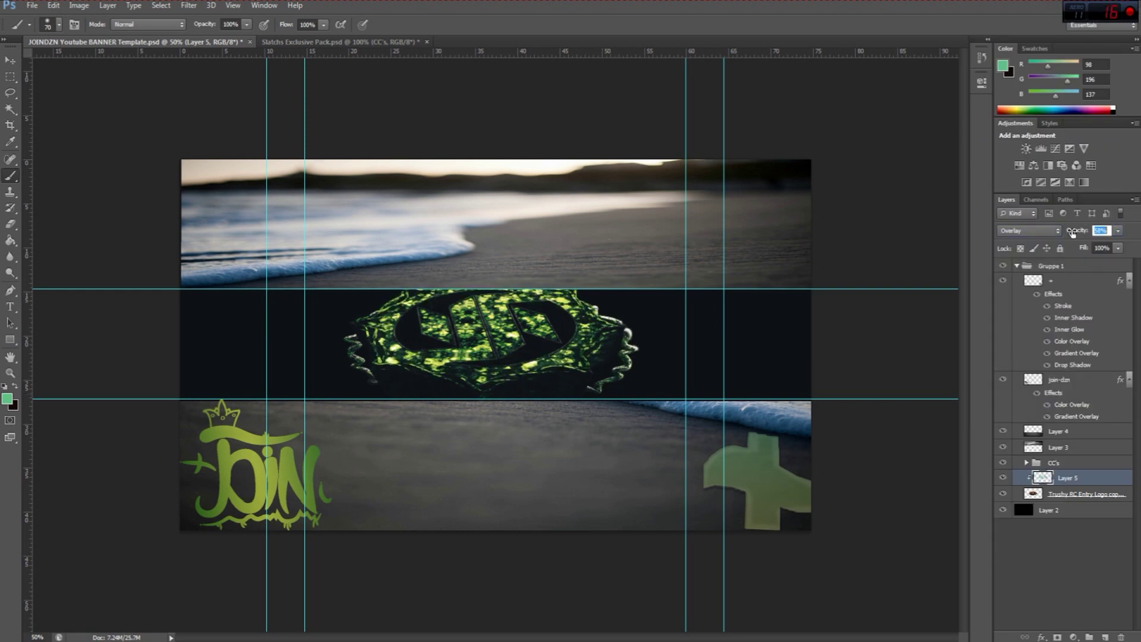
Add another layer clipped to the logo and set the foreground colour to bright green, RGB 47, 231, 56
left_click(1106, 637)
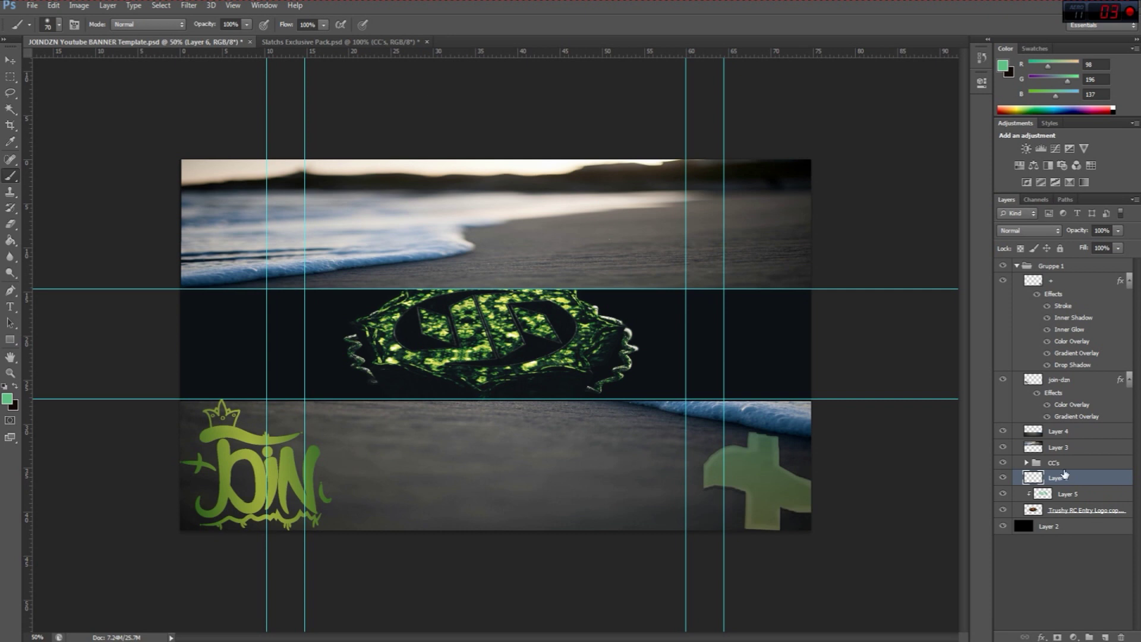
left_click(7, 399)
left_click(929, 175)
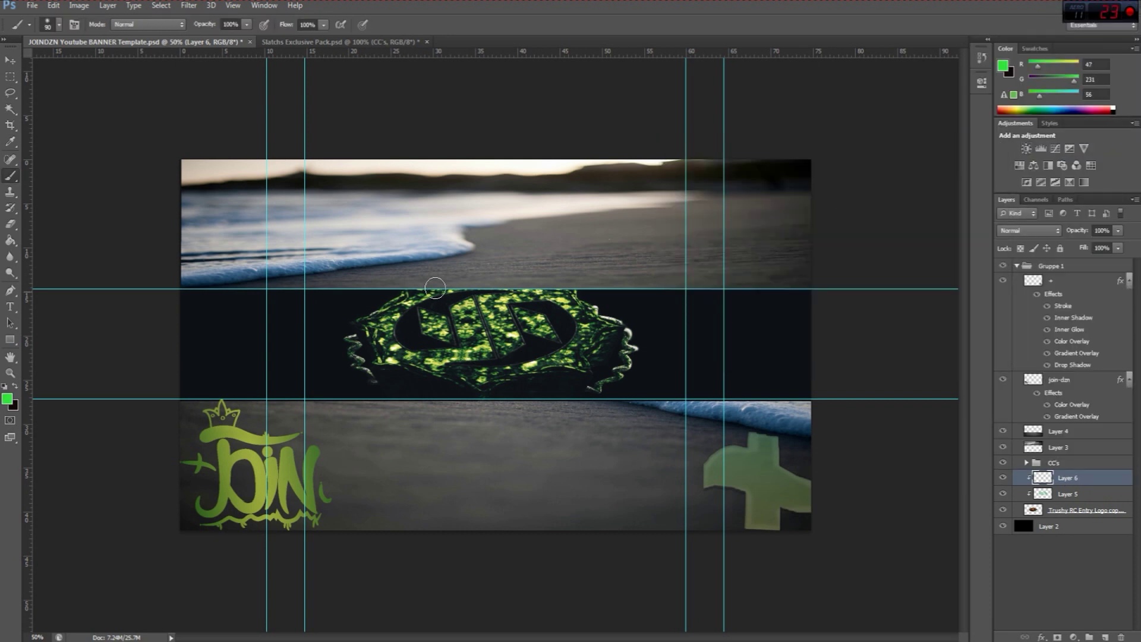
Paint bright green over the logo, set that layer to Overlay and lower its opacity
mouse_move(436, 288)
left_mouse_down()
mouse_move(505, 381)
mouse_move(528, 290)
mouse_move(490, 315)
left_mouse_up()
left_click(1029, 230)
left_click(1022, 382)
left_click_drag(1077, 230, 1014, 234)
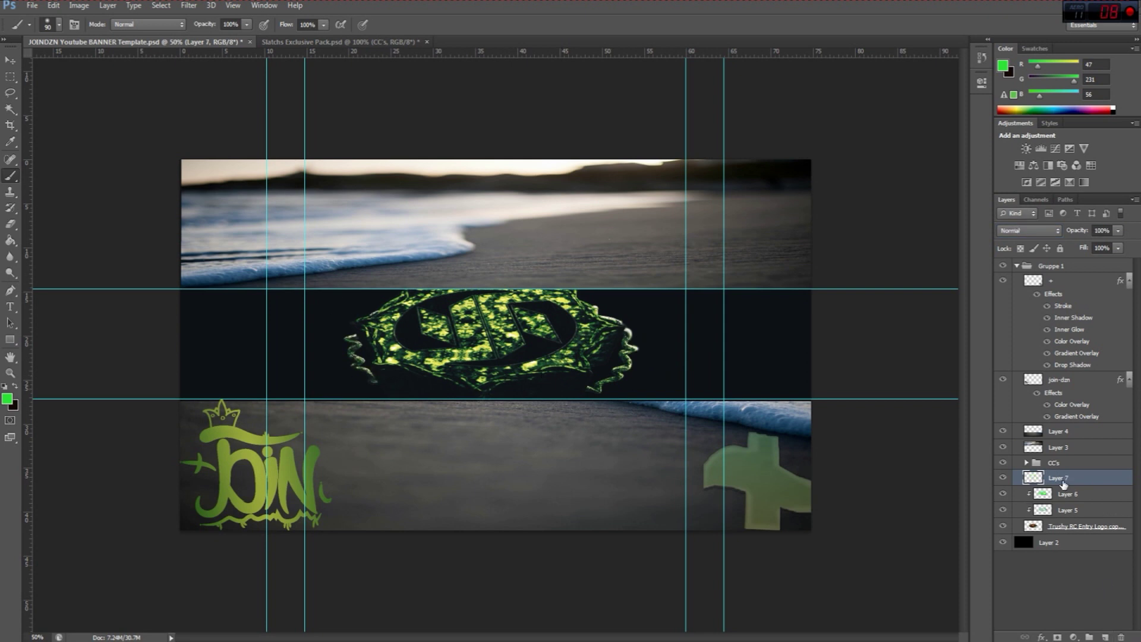
Set the foreground colour to white and paint a broad stroke along the logo's lower edge on Layer 7
left_click(7, 399)
left_click(684, 178)
left_click(929, 175)
left_click_drag(383, 386, 585, 387)
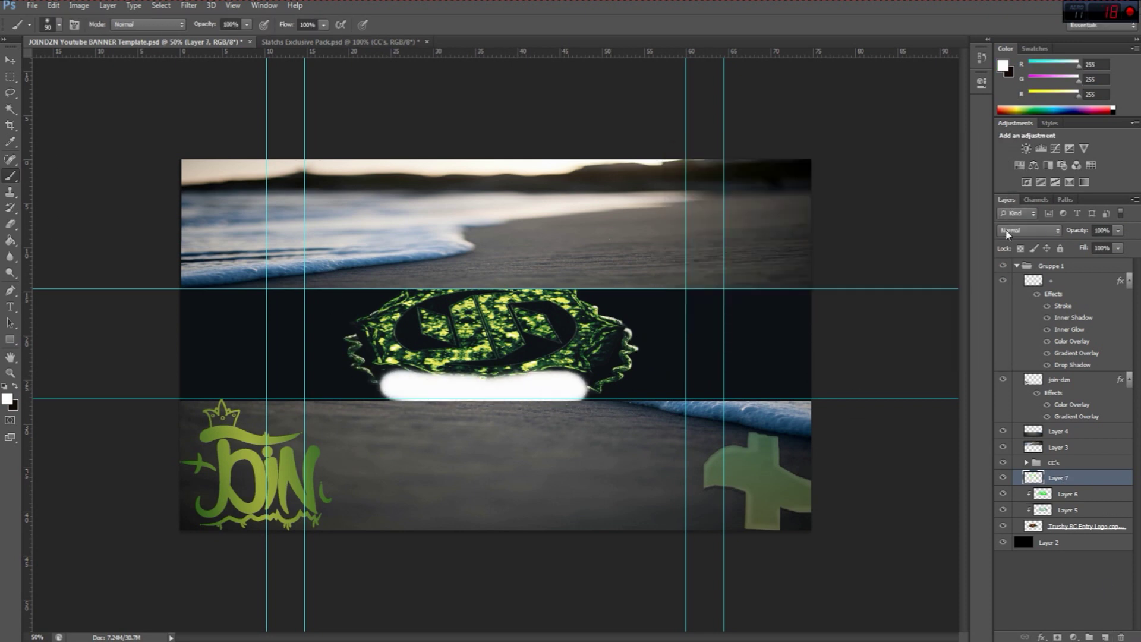
Hide the join-dzn layer and set Layer 7 to Overlay at 18% opacity
left_click(1028, 230)
left_click(1003, 379)
left_click(1028, 230)
left_click(1023, 382)
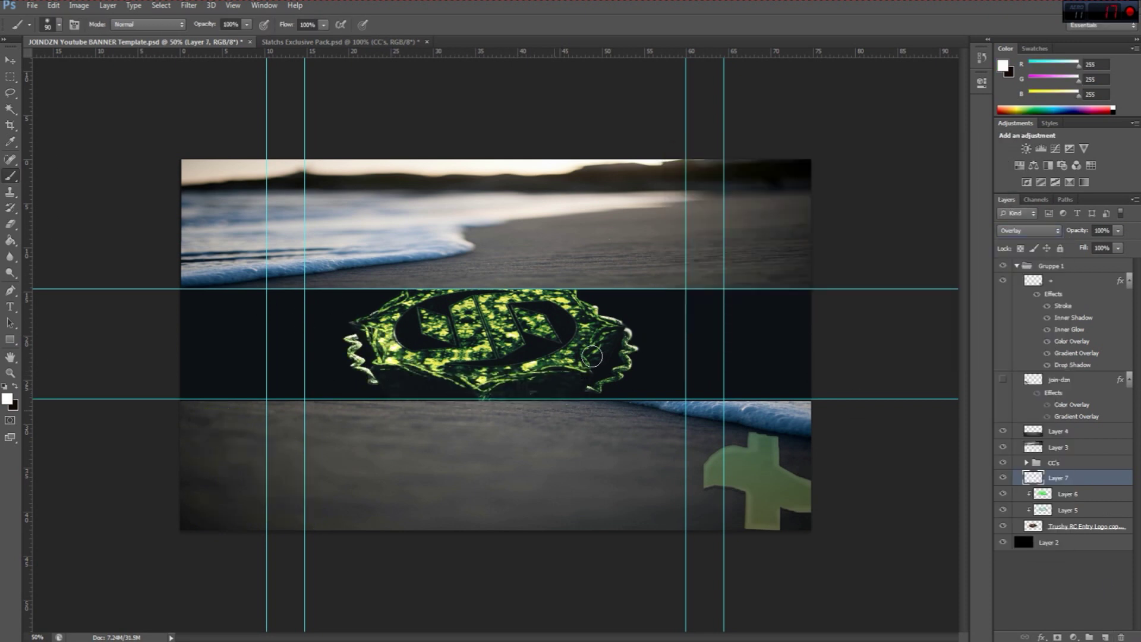
left_click_drag(1118, 230, 1058, 244)
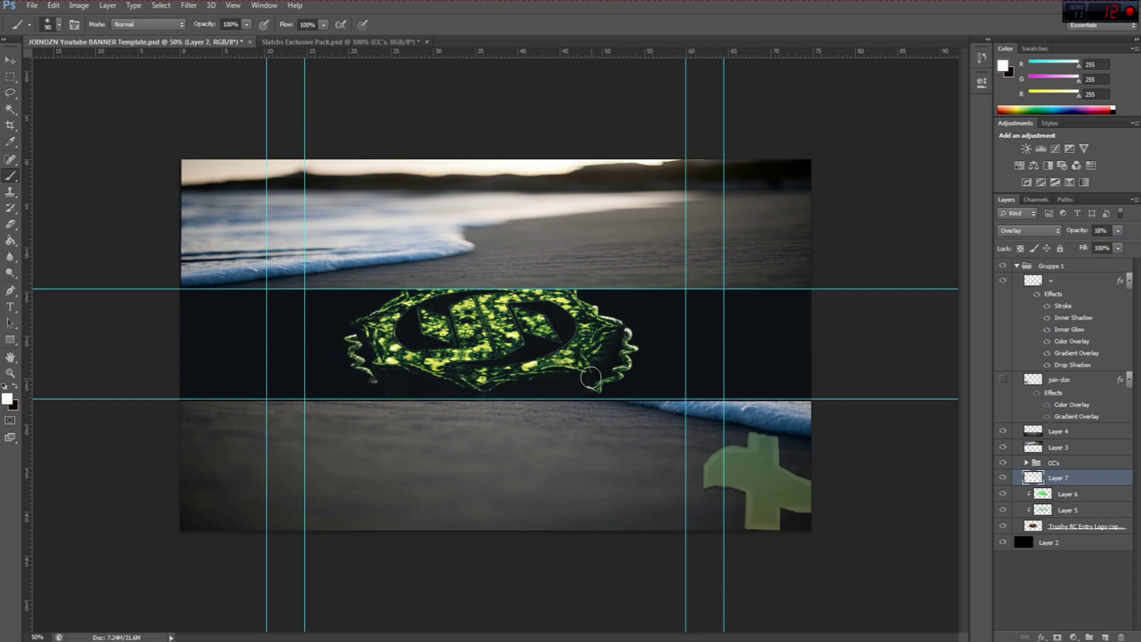
Duplicate the logo layer, merge the logo and its paint layers up to Layer 7, and duplicate the merged layer
left_click(1029, 523)
key("ctrl+j")
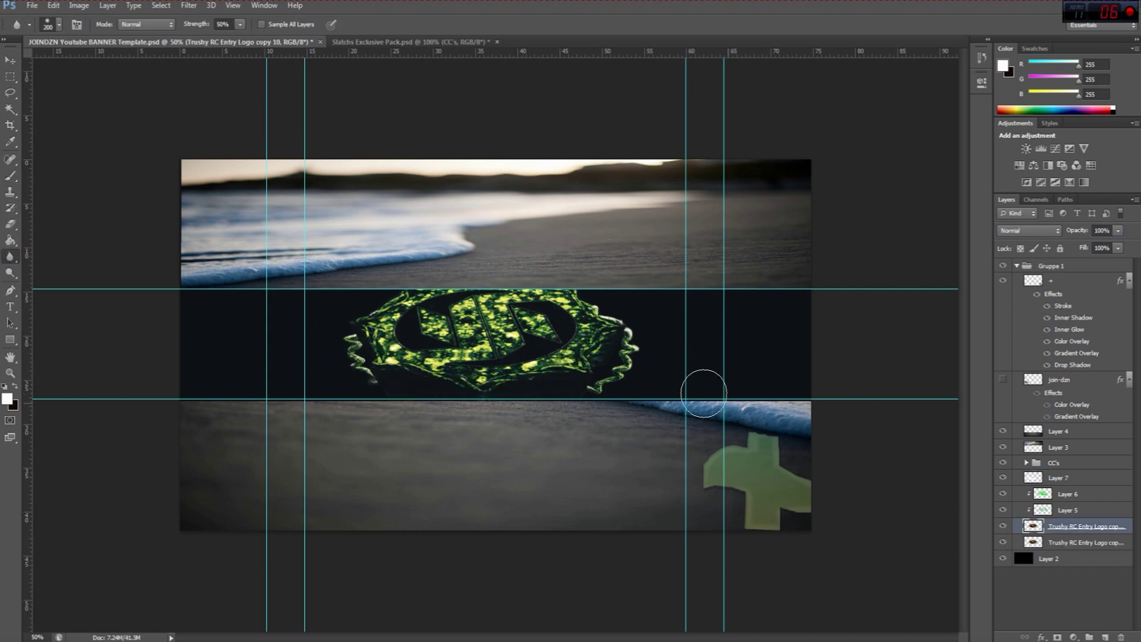
left_click(1058, 478, "shift")
key("ctrl+e")
key("ctrl+j")
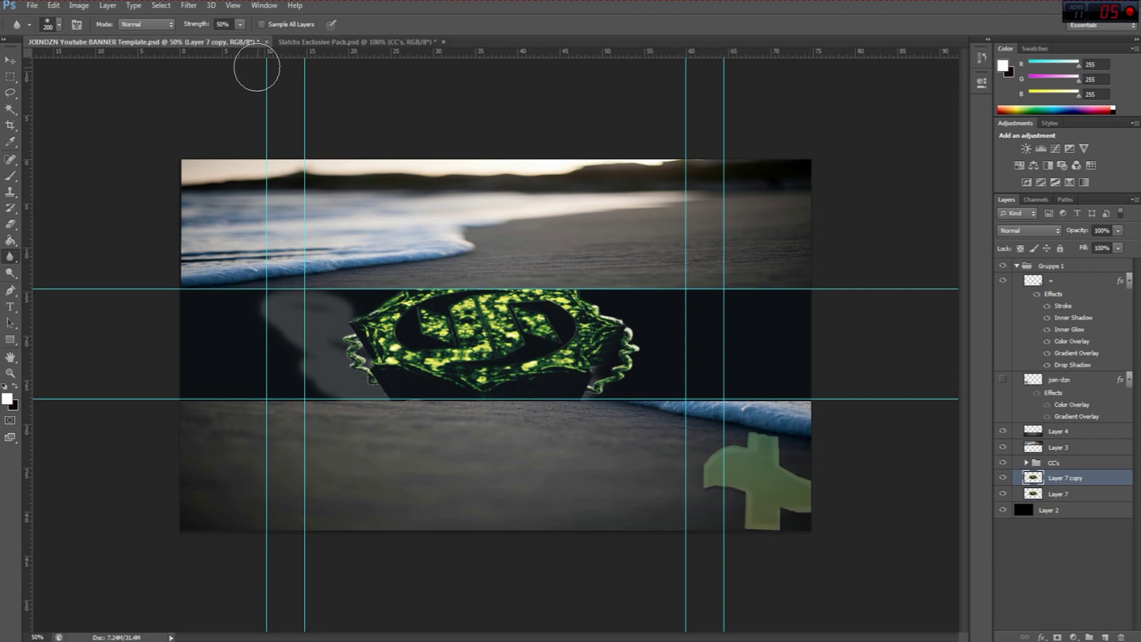
left_click(188, 5)
left_click(215, 112)
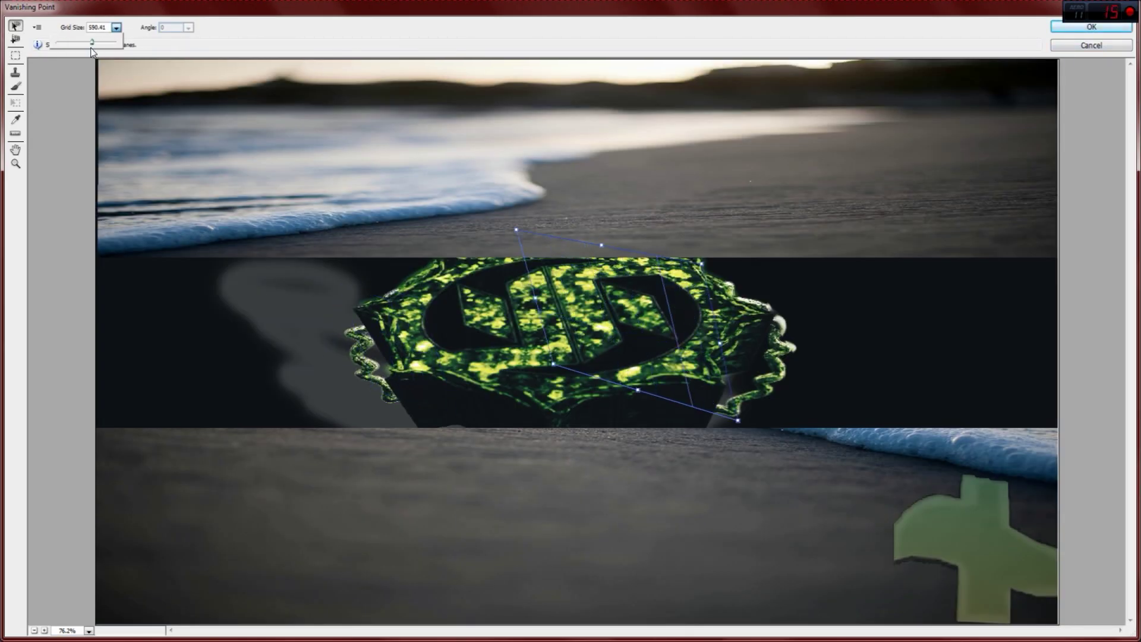
key("Escape")
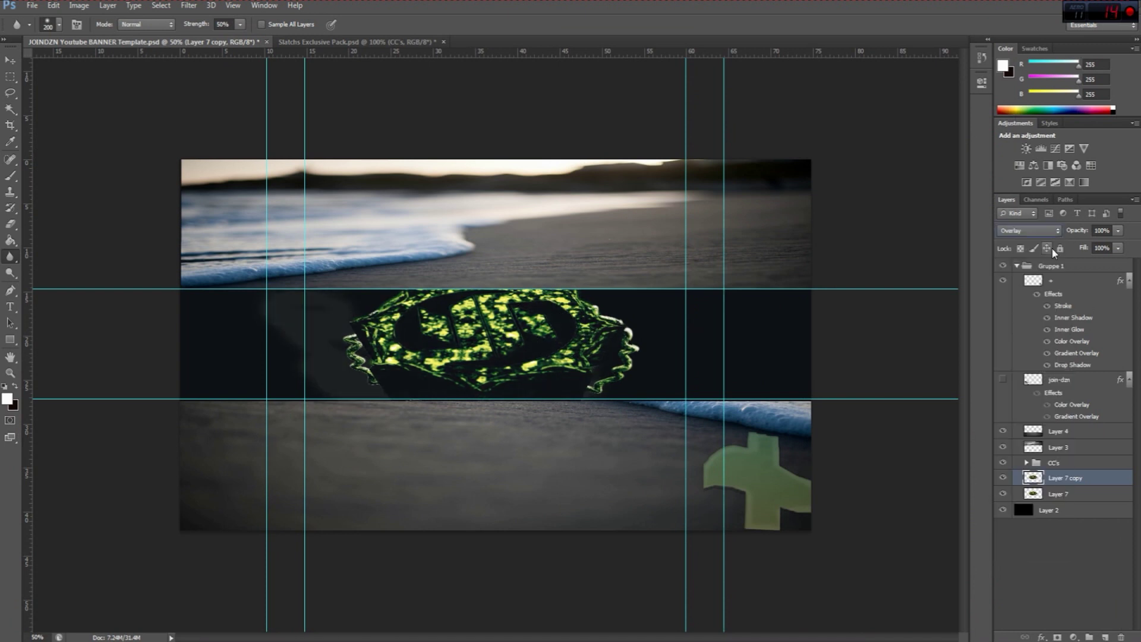
Merge Layer 7 copy, set to Overlay at 16% opacity, with Layer 7 and erase the stray paint beside the logo
left_click(1062, 494)
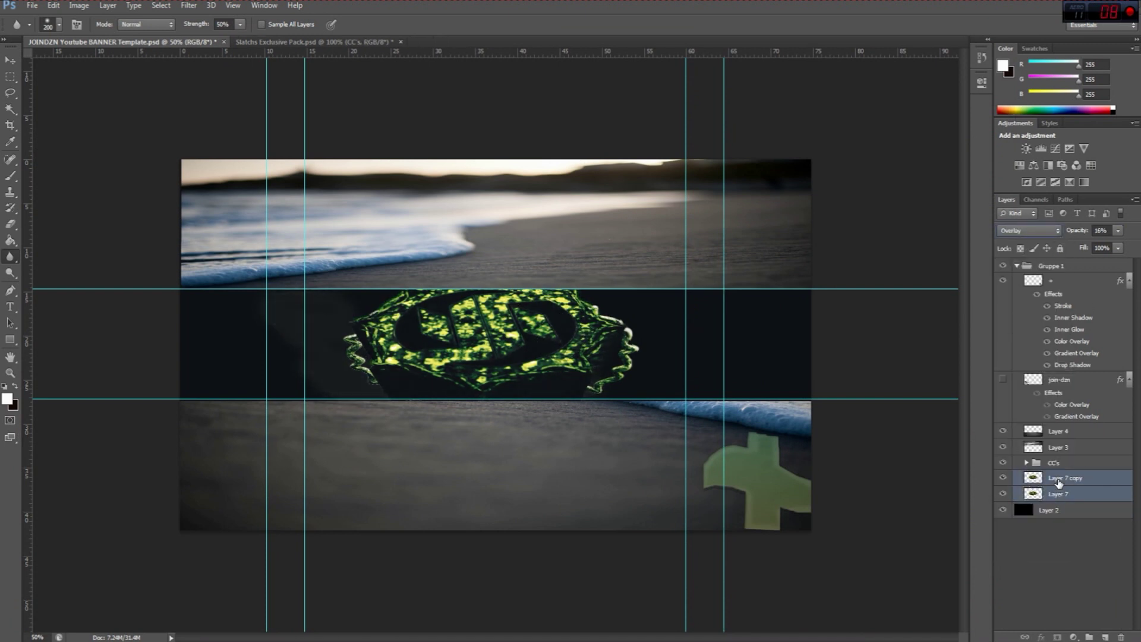
key("Delete")
key("e")
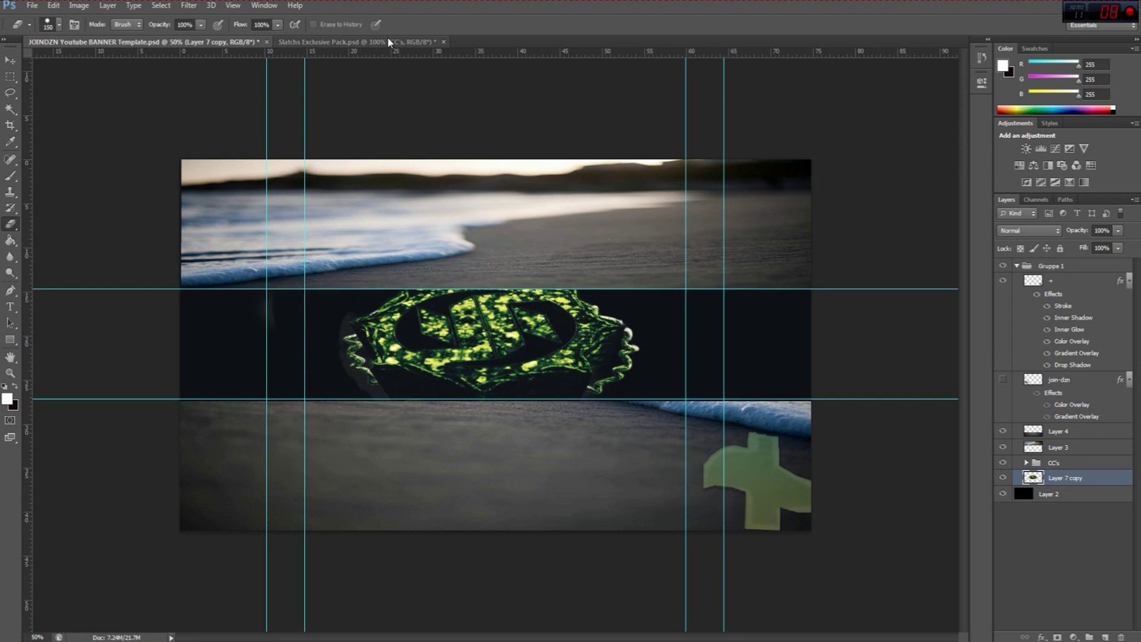
Copy the green smoke layer from Slatchs Exclusive Pack.psd into the banner and duplicate it twice across the dark strip
left_click(357, 41)
key("v")
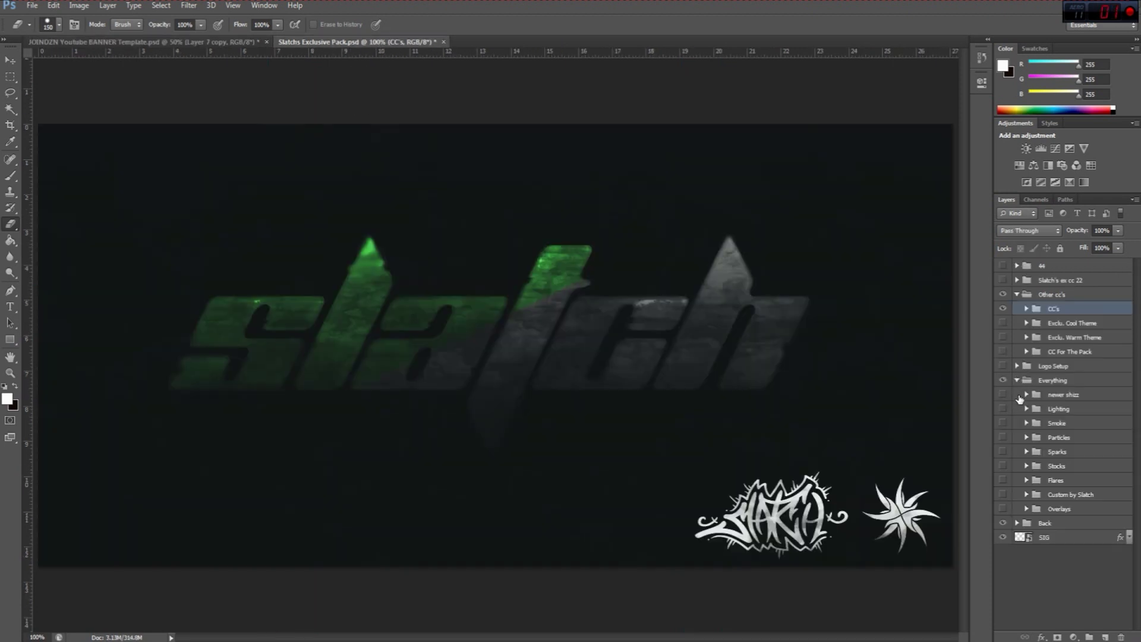
left_click_drag(294, 408, 602, 458)
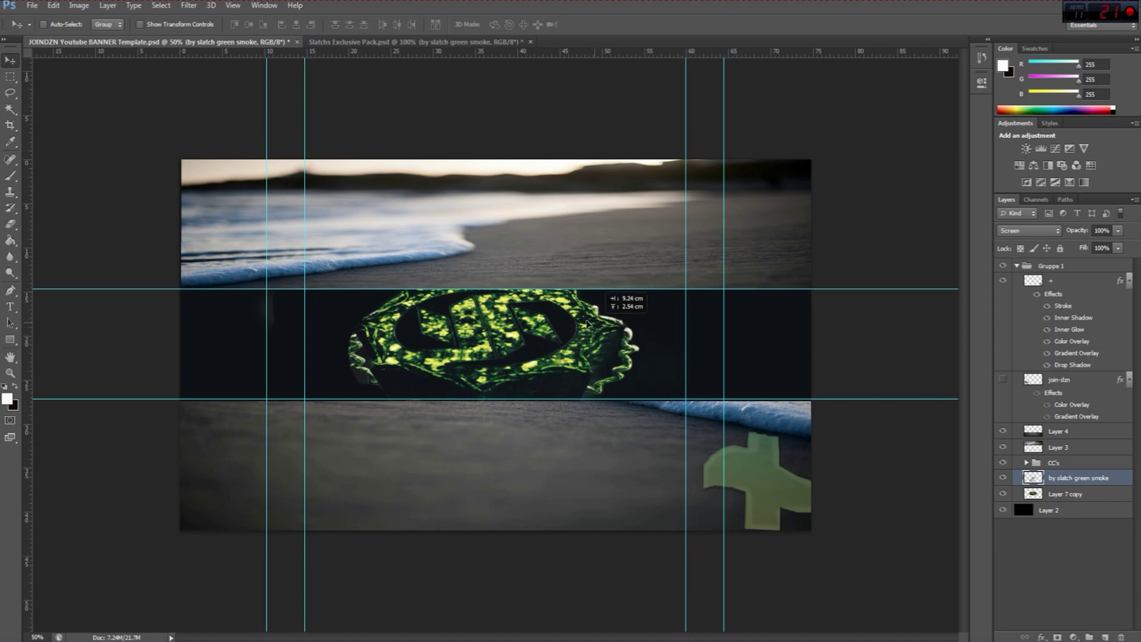
key("ctrl+j")
Erase the leftover grey glow around the logo's edges on Layer 7 copy with a small eraser
key("e")
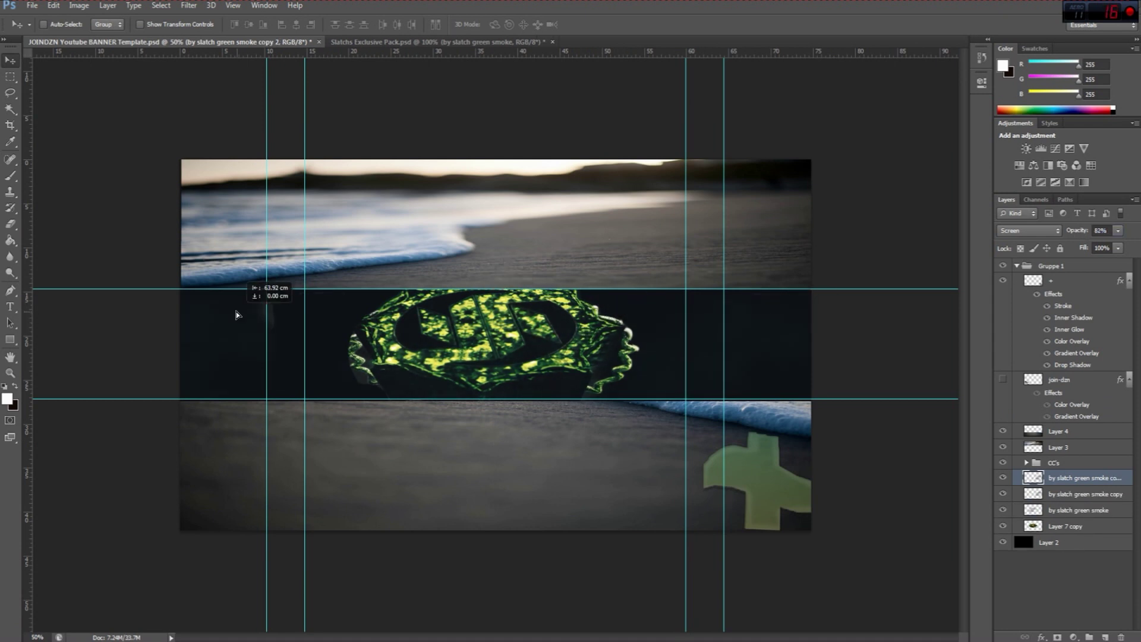
key("ctrl+plus")
key("ctrl+plus")
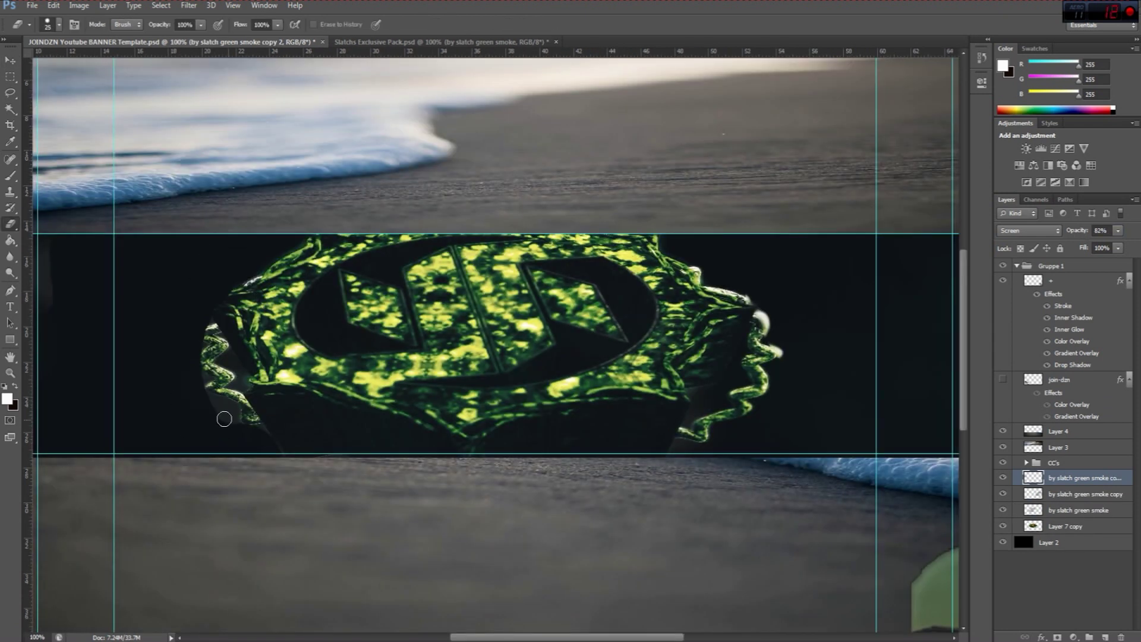
left_click(213, 422, "ctrl")
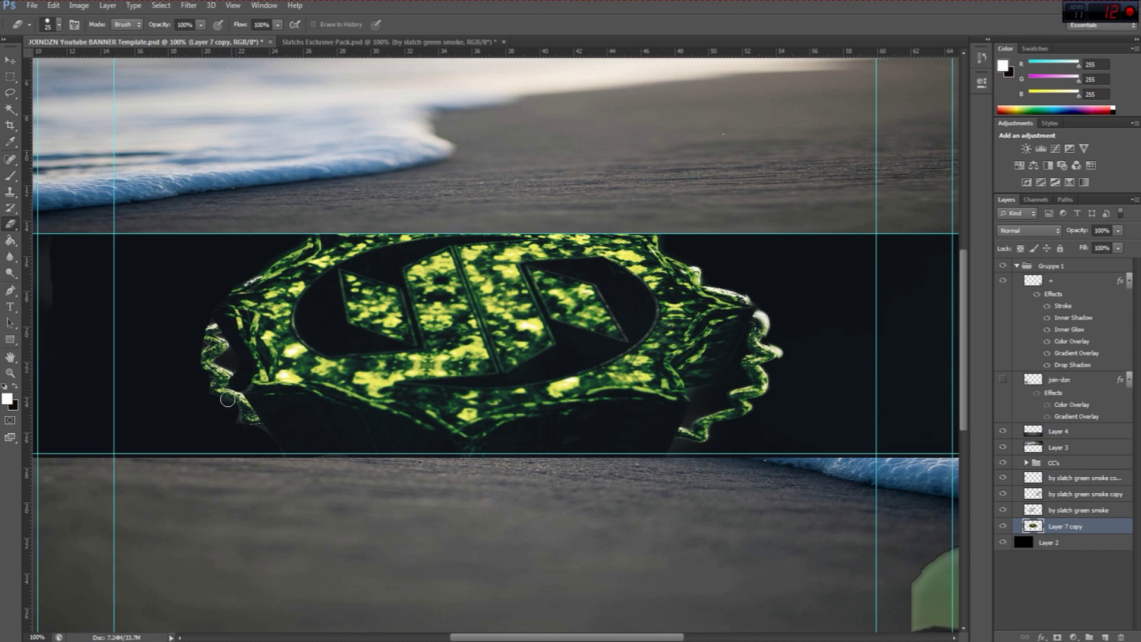
key("ctrl+minus")
key("ctrl+minus")
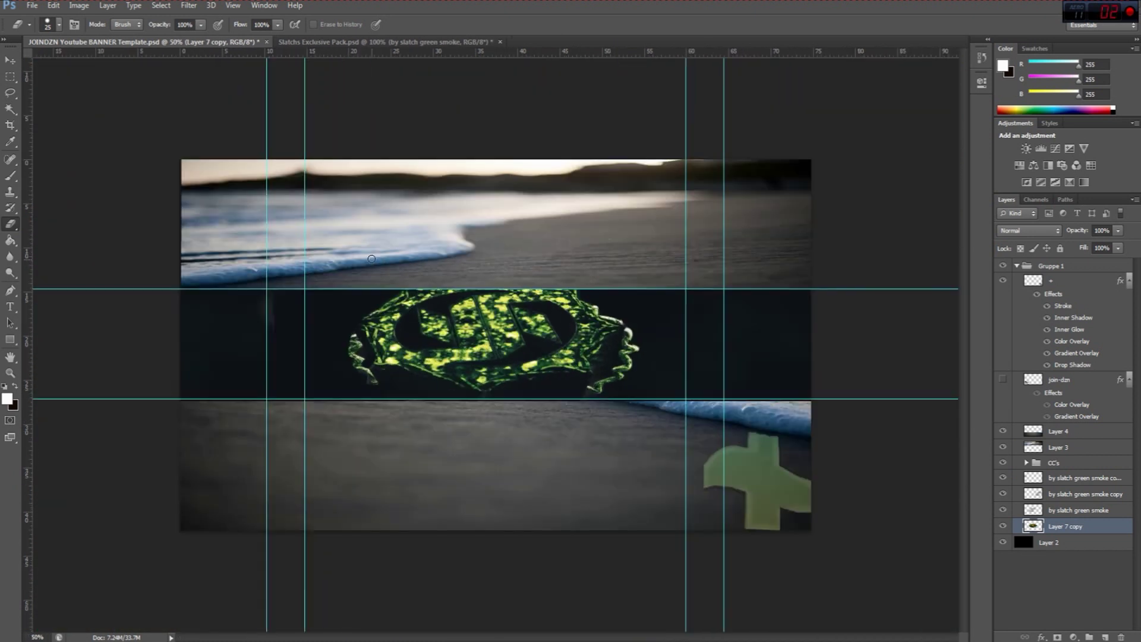
Copy layer 3 from the pack into the banner, spread four duplicates across the strip, and set all five to Screen at 9% opacity
left_click(380, 41)
key("v")
mouse_move(631, 286)
left_mouse_down()
mouse_move(142, 42)
mouse_move(714, 321)
mouse_move(569, 309)
left_mouse_up()
key("ctrl+j")
key("ctrl+j")
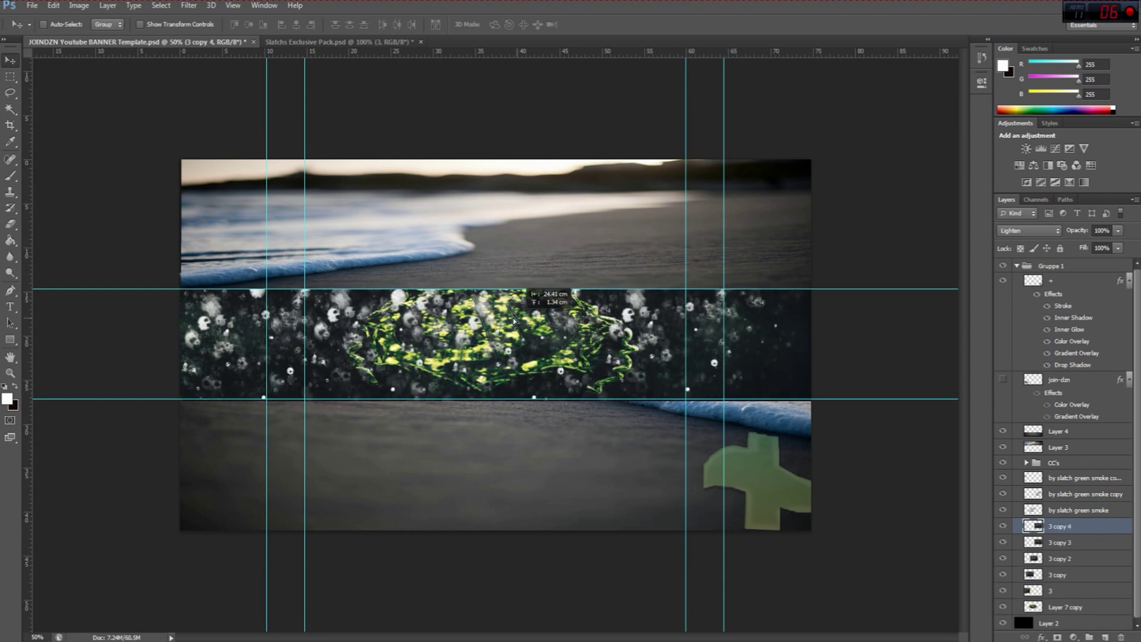
left_click(1064, 590, "shift")
left_click(1028, 230)
left_click(1011, 343)
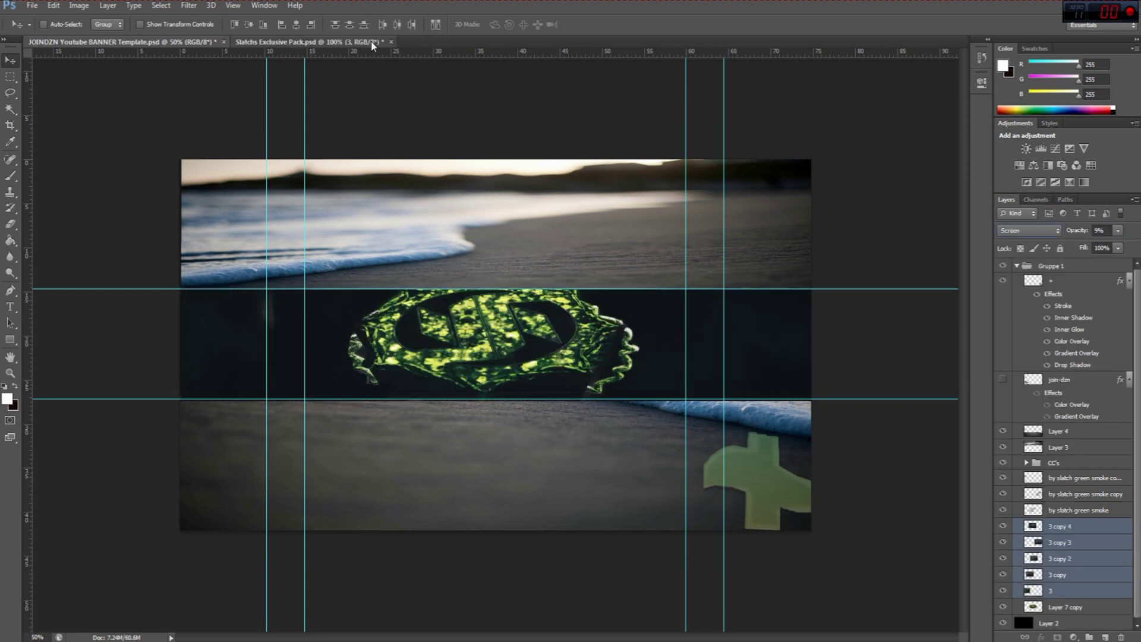
Copy the Lighting 3 layer from the pack into the banner and place a duplicate over the logo at 18% opacity
left_click(357, 42)
left_click(1073, 509)
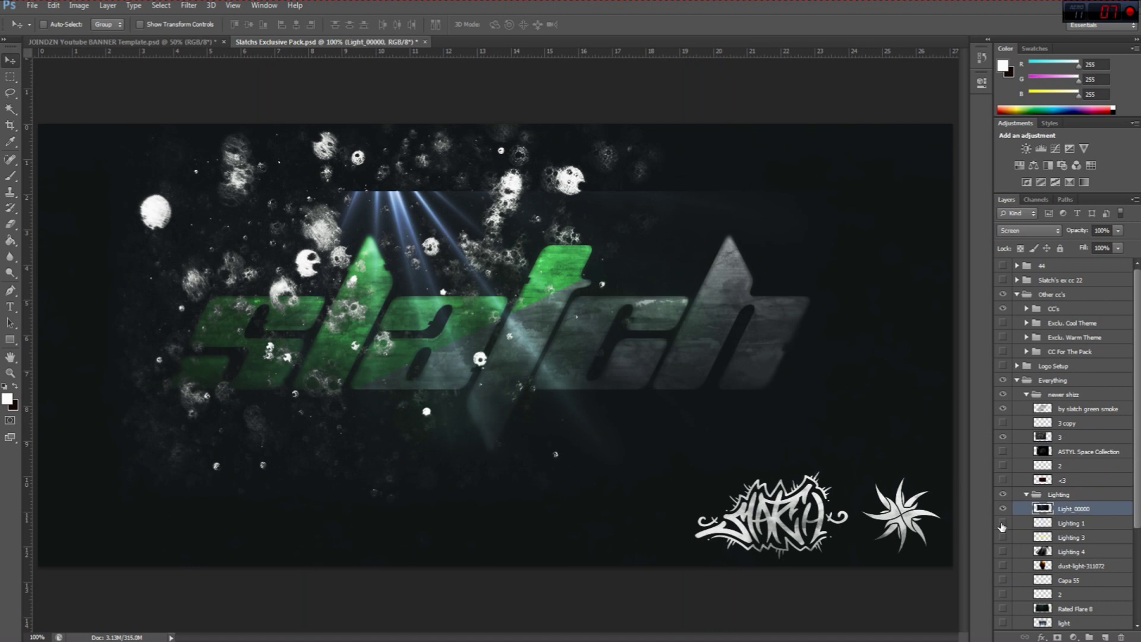
left_click(1070, 523)
left_click(1003, 523)
left_click_drag(1019, 538, 522, 288)
key("ctrl+t")
right_click(490, 362)
key("Escape")
key("Escape")
left_click_drag(486, 398, 485, 398)
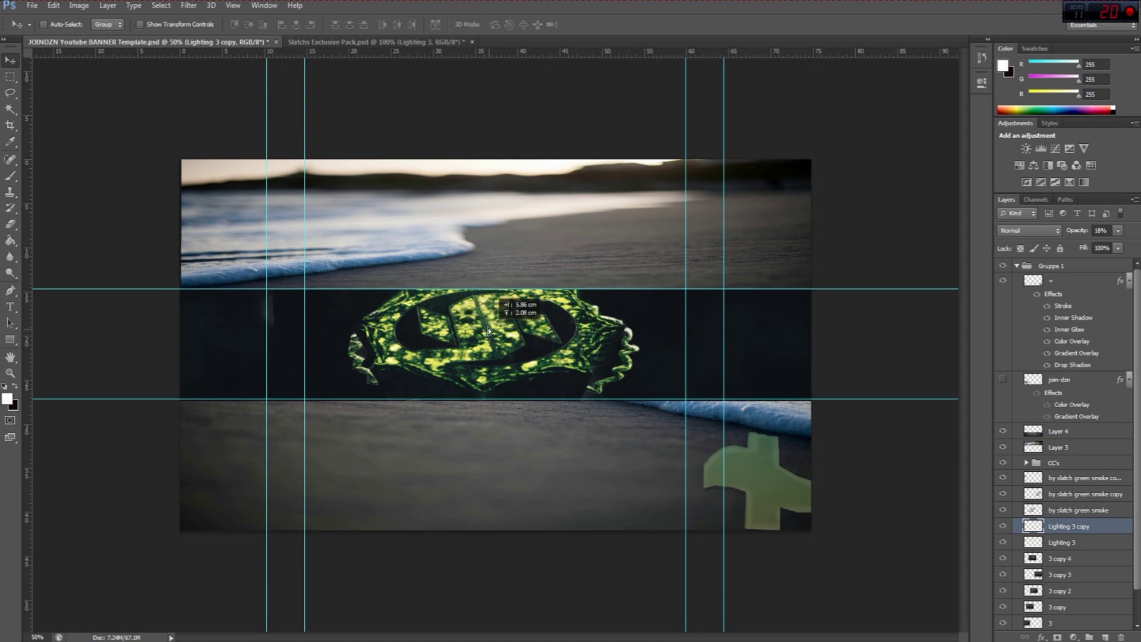
Copy the Rated Flare 8 layer from the pack into the banner, duplicate it, and set the duplicate to Screen at 6% opacity
left_click(375, 42)
scroll(1064, 476, "down", 2)
left_click_drag(1064, 550, 462, 447)
left_click(1030, 233)
left_click(1023, 332)
key("4")
key("6")
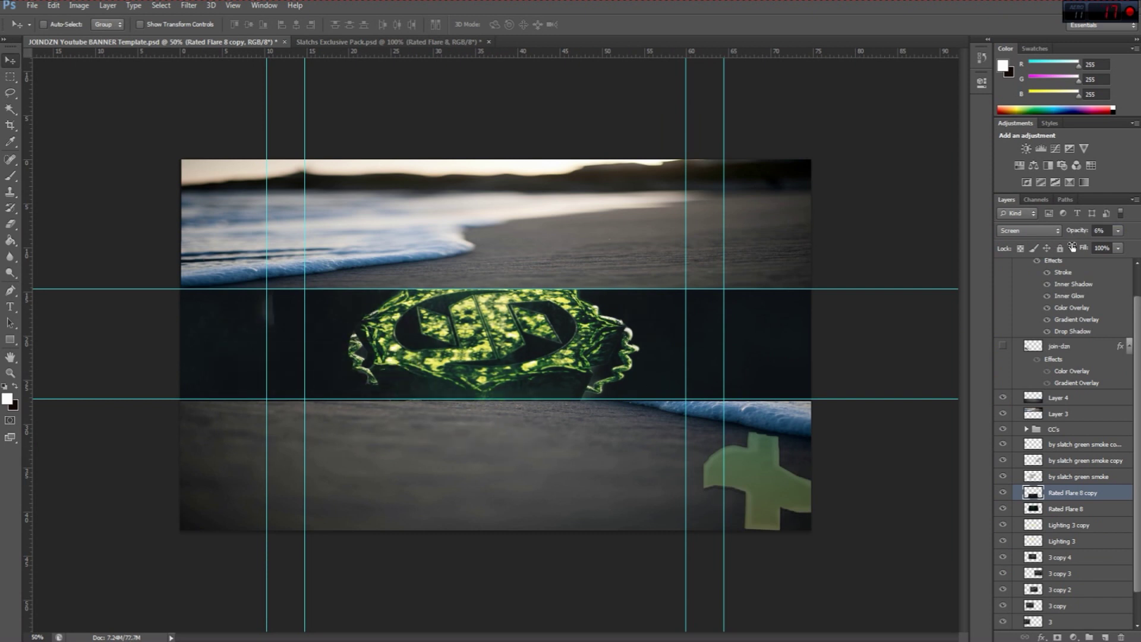
Copy Smoke 1 from the pack into the banner, spread four duplicates across the strip, and set all five to Screen at 15% opacity
left_click(425, 42)
left_click_drag(1109, 559, 757, 351)
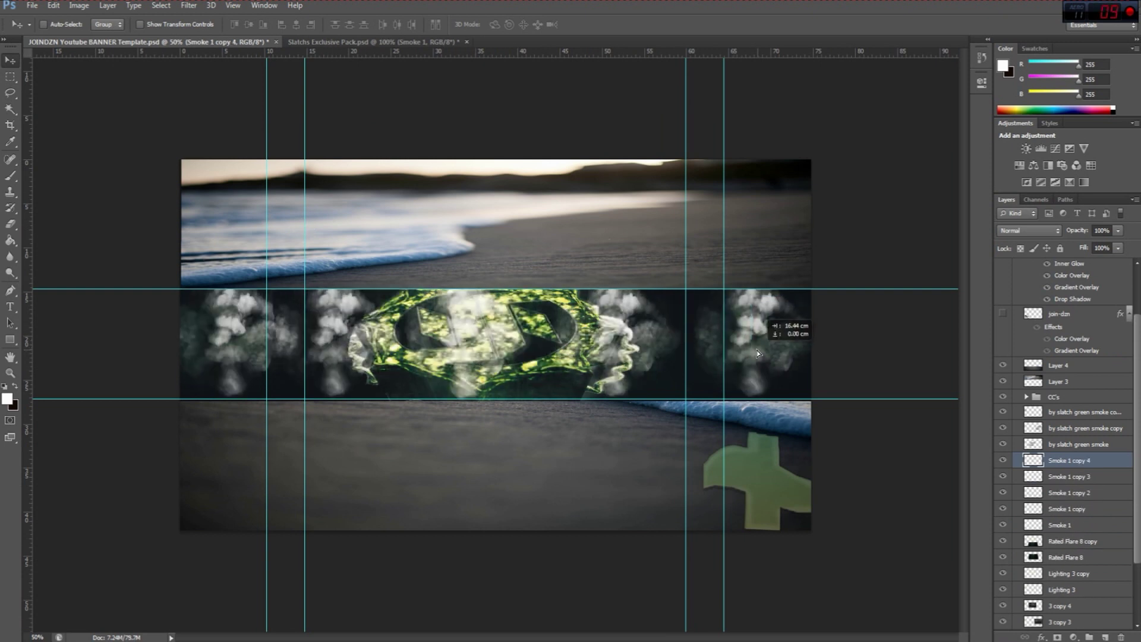
left_click(1067, 525, "shift")
left_click(1029, 230)
left_click(1022, 315)
key("1")
key("5")
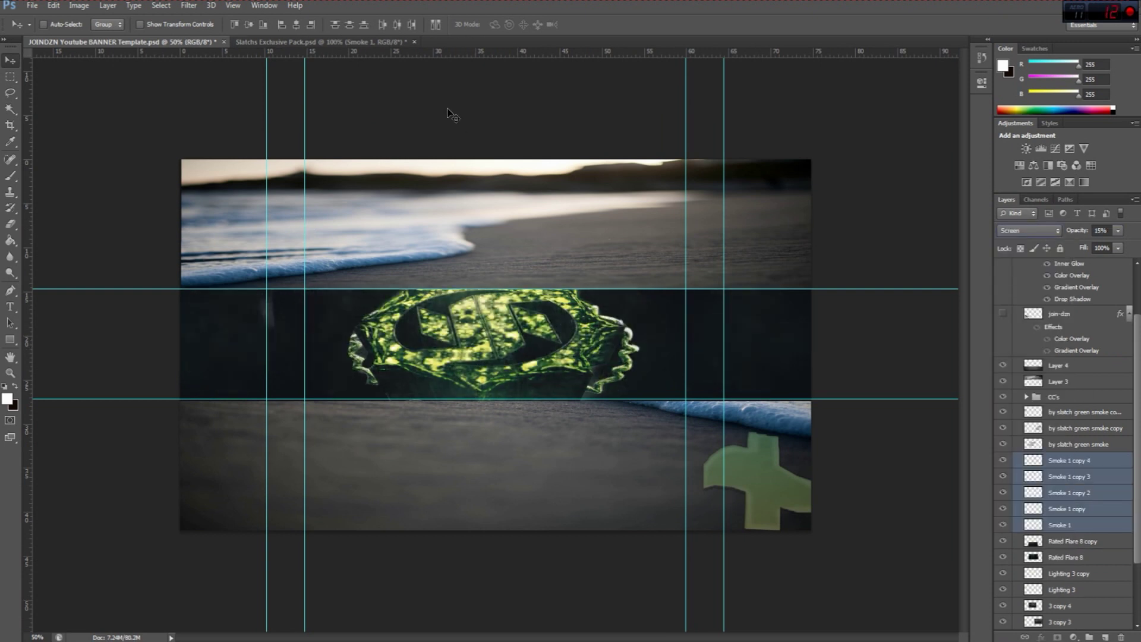
Copy the `24ef smoke layer from the pack onto the banner's logo and set its opacity to 25%
left_click(398, 41)
left_click(1070, 509)
left_click_drag(1070, 510, 550, 350)
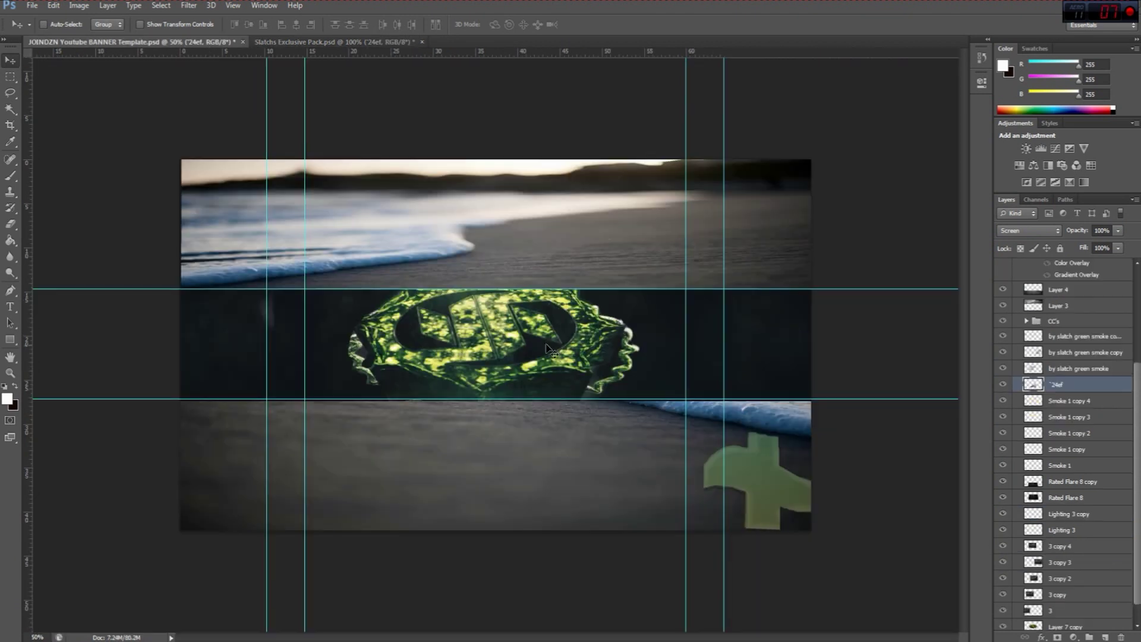
left_click_drag(263, 278, 523, 288)
Copy the Capa 44 smoke layer from the pack into the banner, duplicate it, and flip the duplicate vertically
key("ctrl+Tab")
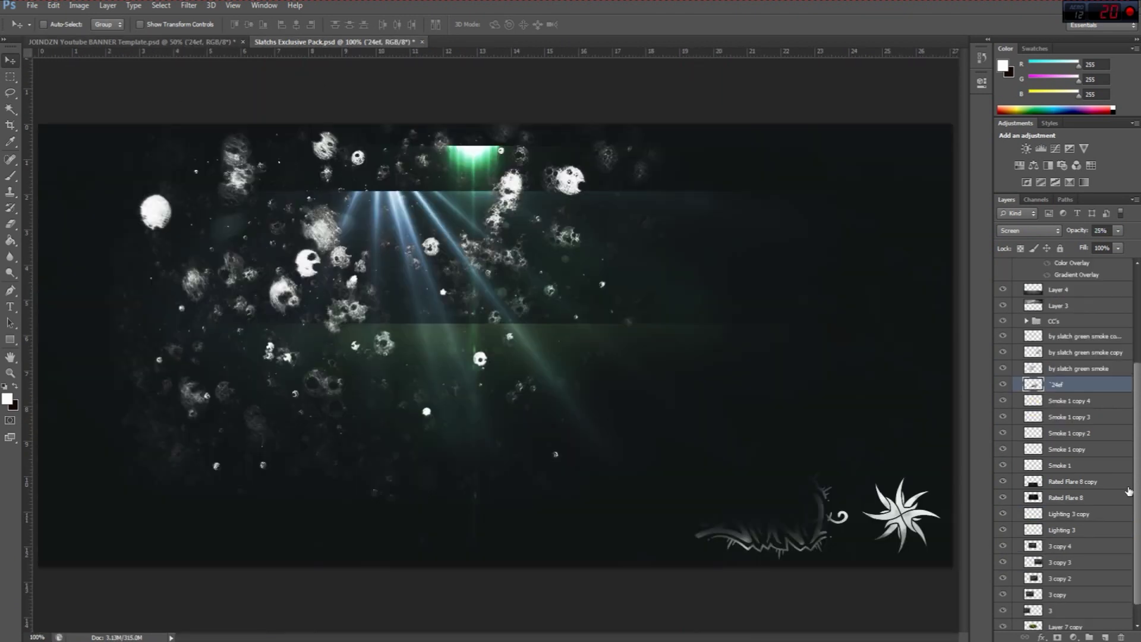
left_click_drag(1051, 525, 713, 493)
key("ctrl+t")
right_click(705, 368)
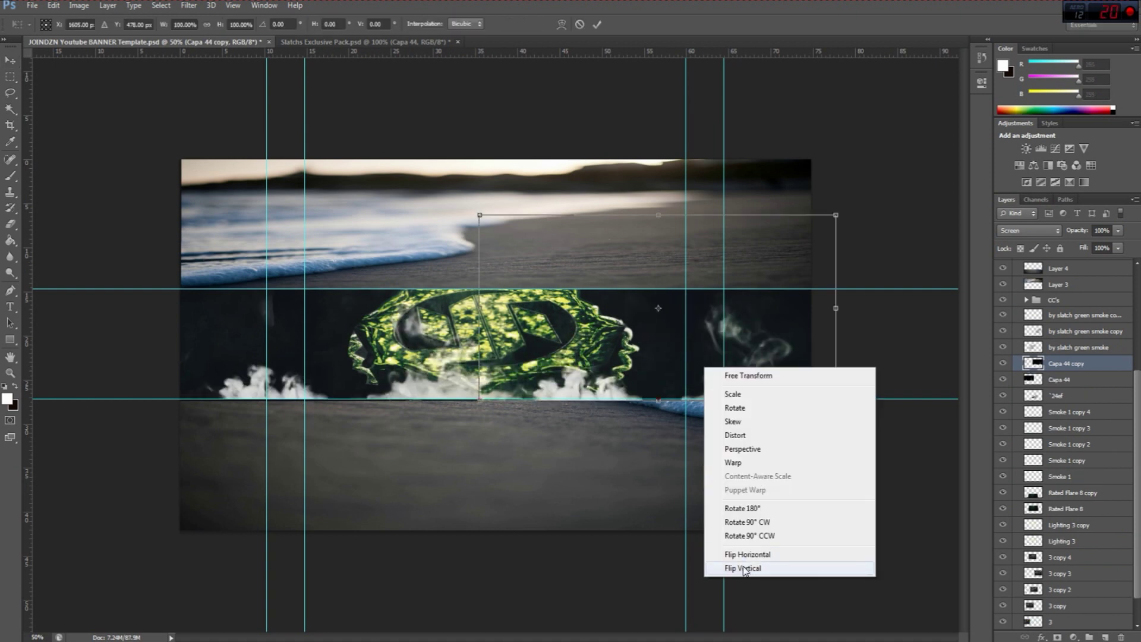
left_click(737, 566)
key("Return")
Reposition the flipped Capa 44 copy, merge it with Capa 44, and set the merged layer to 12% opacity in Screen mode
left_click_drag(688, 385, 669, 496)
key("ctrl+e")
left_click(1051, 232)
key("Escape")
type("12")
left_click_drag(601, 387, 604, 388)
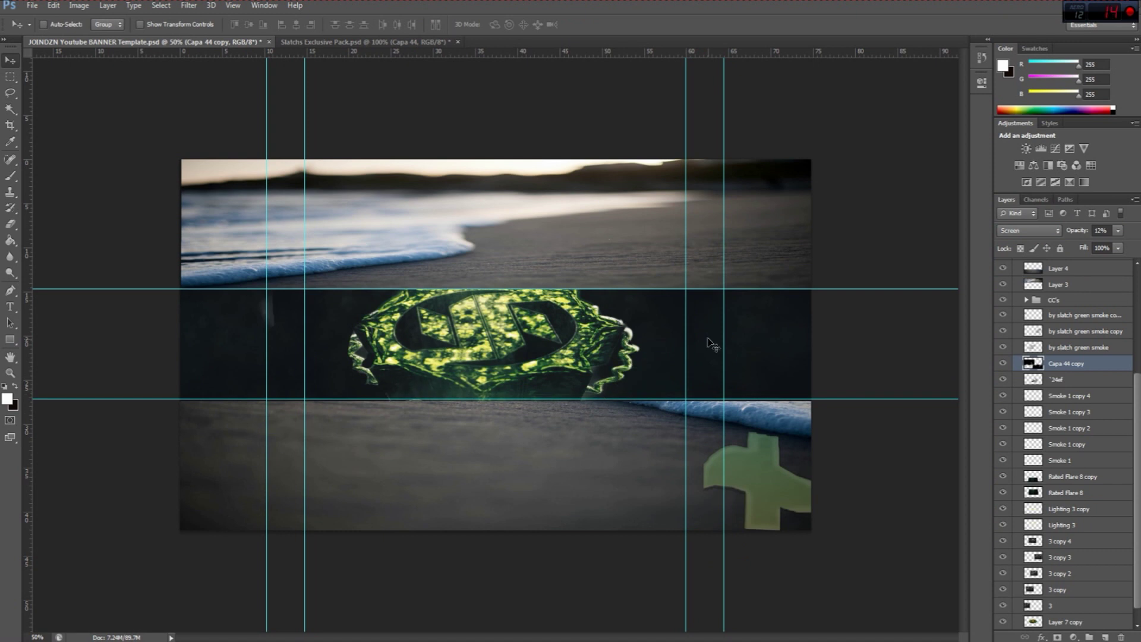
Copy Particle 1 from the pack into the banner, spread and merge its duplicates, and set the result to Screen at lower opacity
left_click(339, 46)
left_click(1070, 485)
left_click_drag(380, 241, 766, 333)
left_click(1029, 231)
left_click(1022, 356)
type("12")
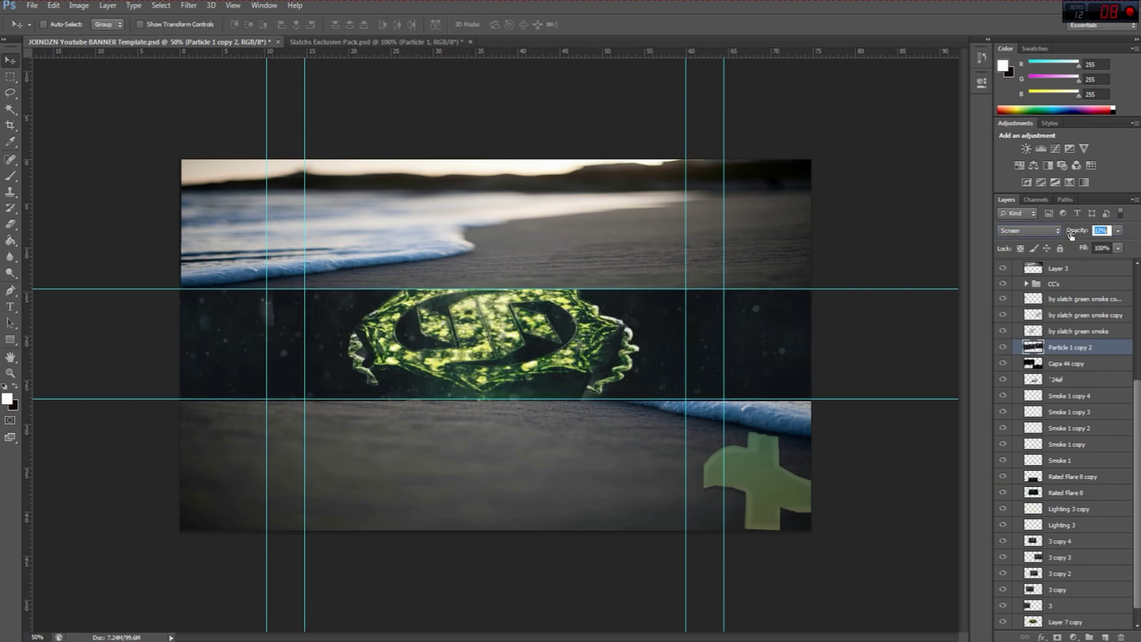
Add the Particle 4 and Particle 12 layers from the pack to the banner in Screen mode at reduced opacity
left_click(415, 42)
left_click(1064, 474)
left_click_drag(202, 86, 504, 309)
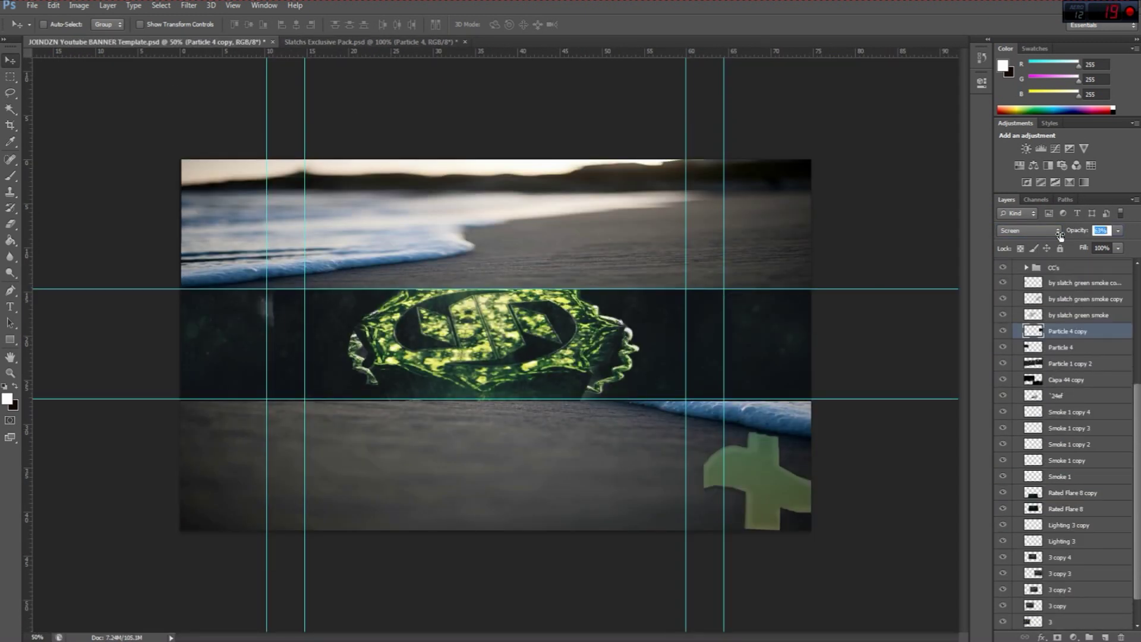
key("ctrl+Tab")
left_click_drag(1046, 570, 556, 336)
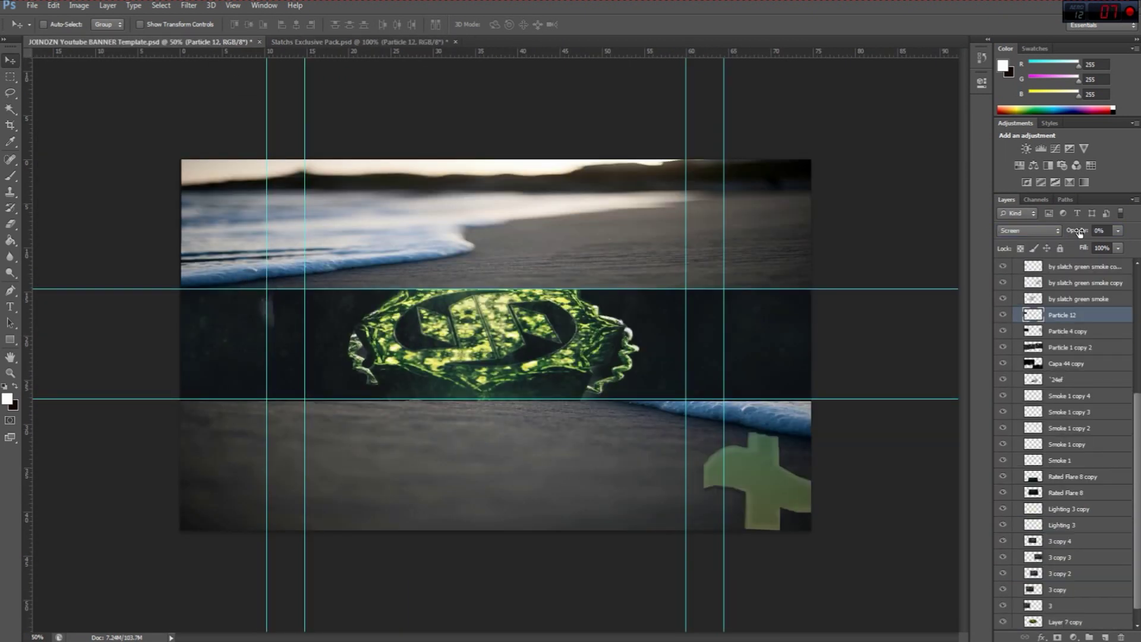
Copy Capa 69 from the pack into the banner, merge it with a duplicate across the strip, and set it to Screen at 15% opacity
key("ctrl+Tab")
scroll(1064, 446, "down", 2)
left_click_drag(1064, 576, 434, 363)
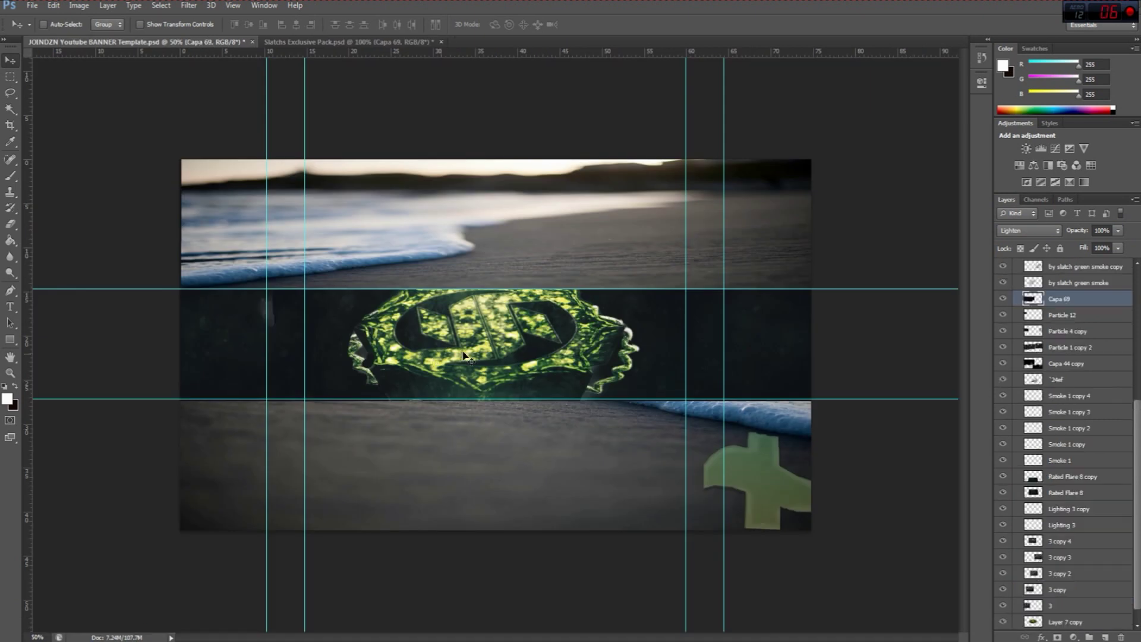
key("ctrl+u")
key("Escape")
key("ctrl+j")
left_click(1028, 230)
left_click(1028, 240)
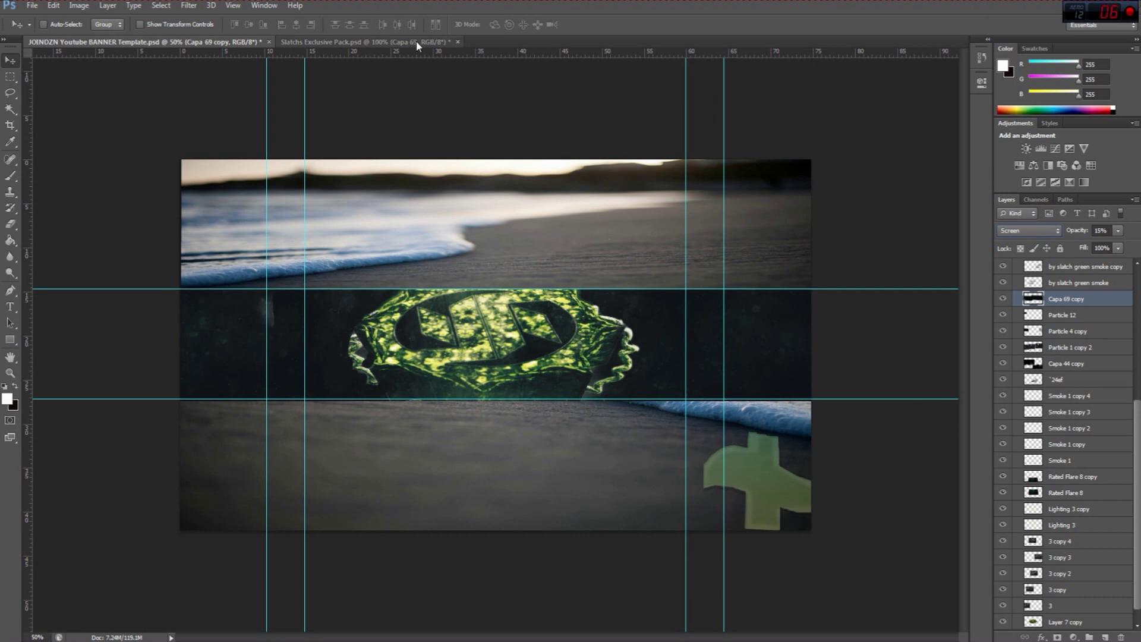
Duplicate Layer 7 copy, apply the Crystallize filter to the duplicate, and set it to Screen at 36% opacity
left_click(1064, 622)
key("ctrl+j")
left_click(188, 5)
mouse_move(196, 164)
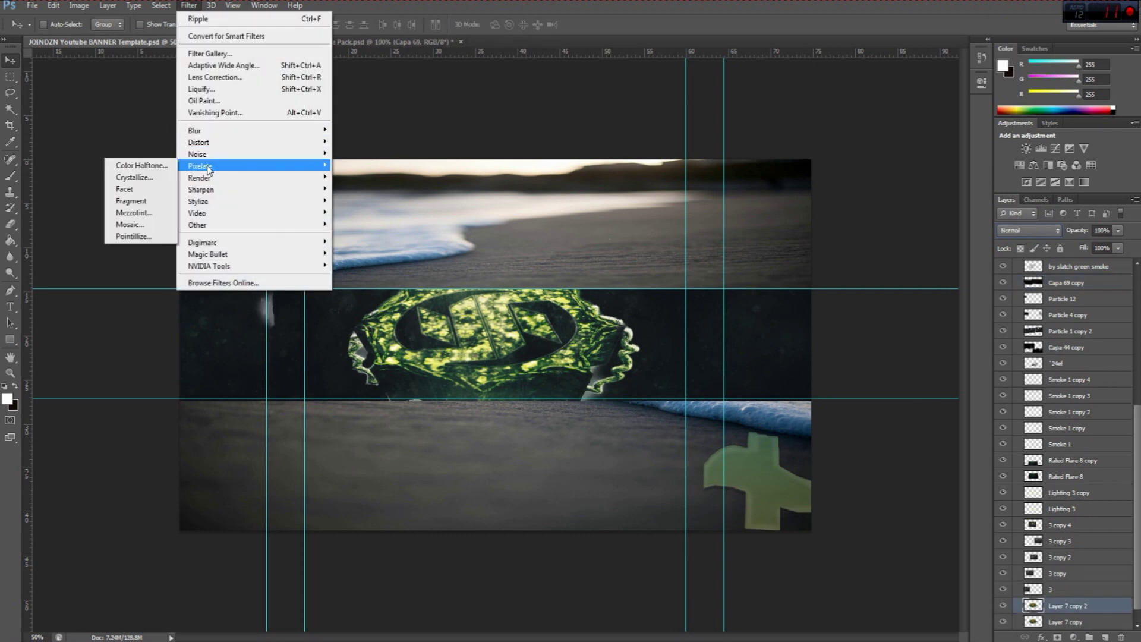
left_click(151, 173)
key("Return")
left_click(1028, 230)
left_click(1028, 241)
key("3")
key("6")
Erase part of Layer 7 copy 2 over the logo's centre and merge it with Layer 7 copy
key("e")
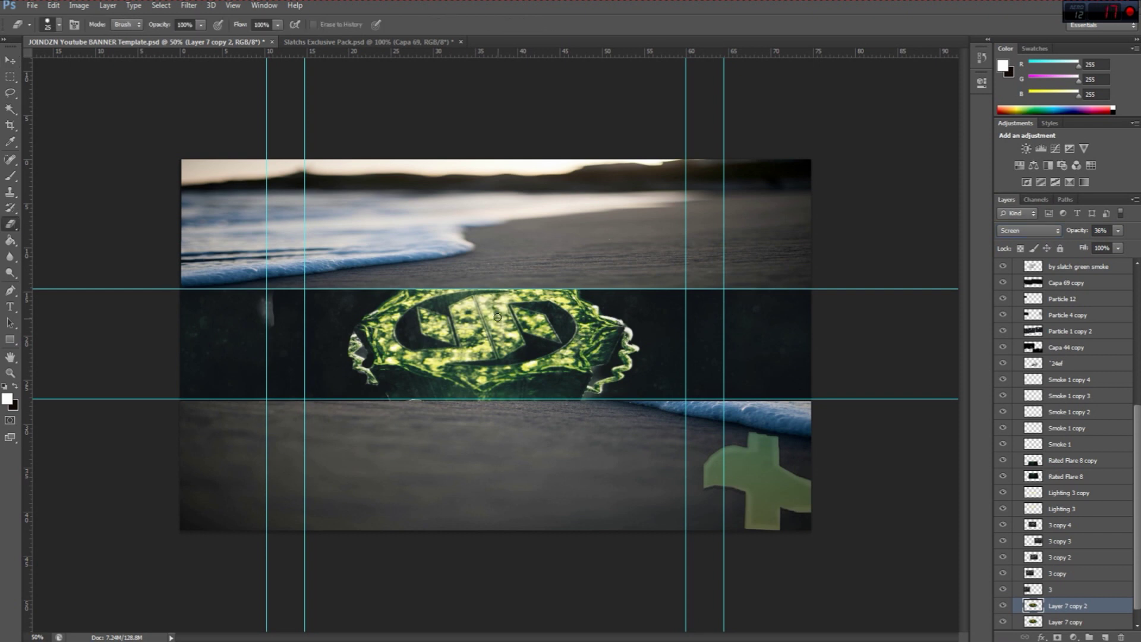
mouse_move(479, 330)
left_mouse_down()
mouse_move(526, 309)
mouse_move(498, 371)
left_mouse_up()
key("ctrl+j")
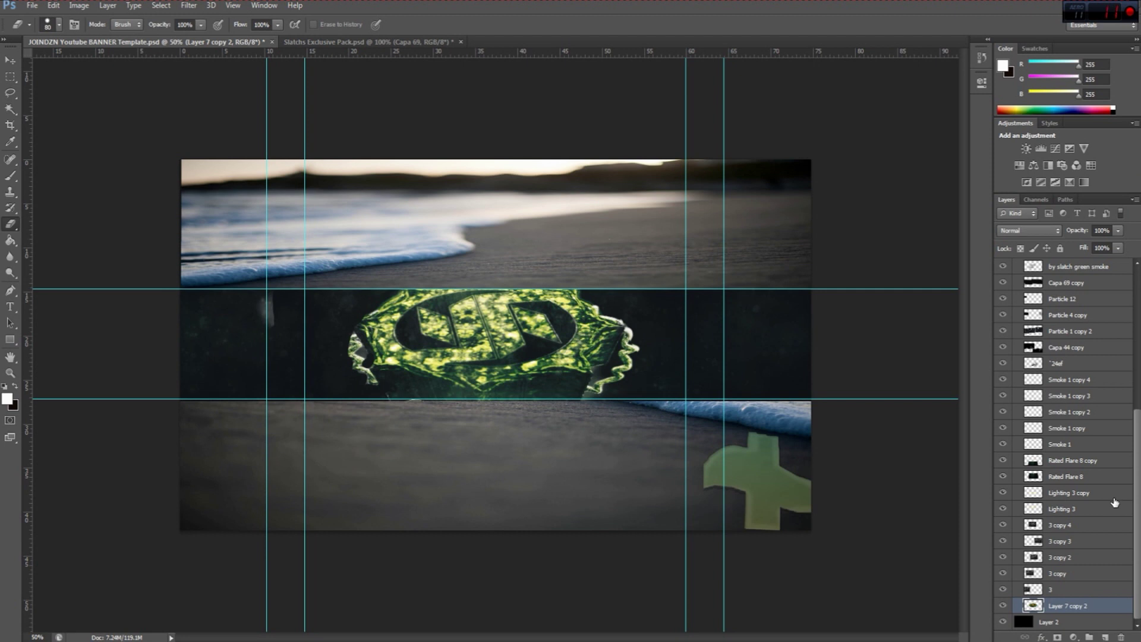
Apply a filter to a duplicate of Layer 7 copy 2, set it to Overlay at 7% opacity, and merge the two layers
key("ctrl+j")
left_click(188, 6)
left_click(143, 244)
left_click(1029, 230)
left_click(1022, 380)
left_click_drag(1076, 230, 1017, 255)
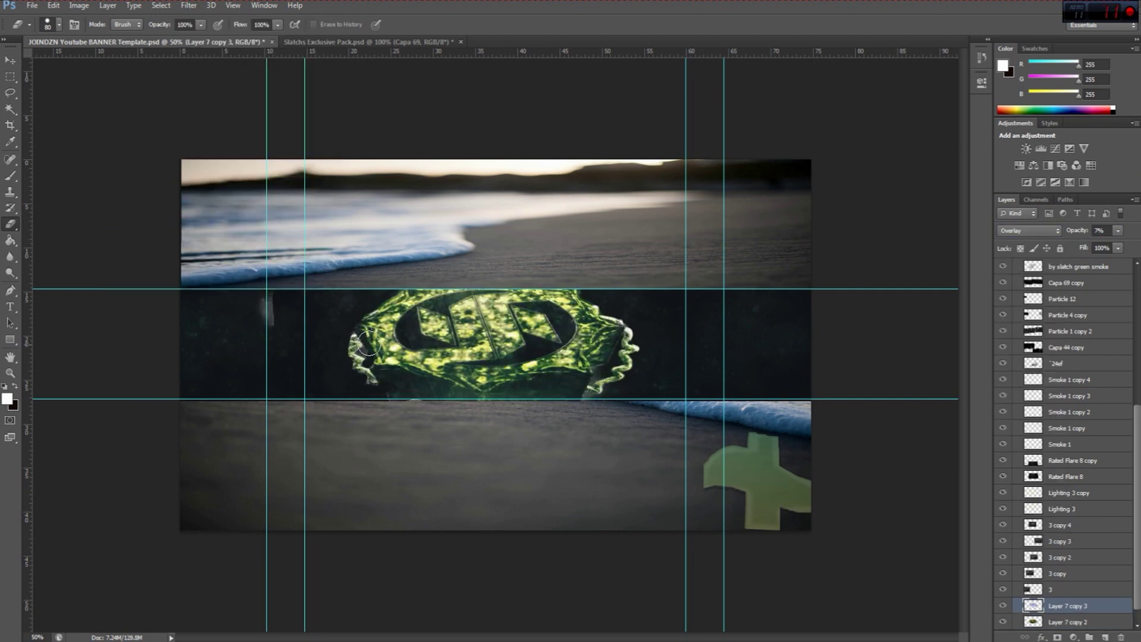
key("alt+bracketleft")
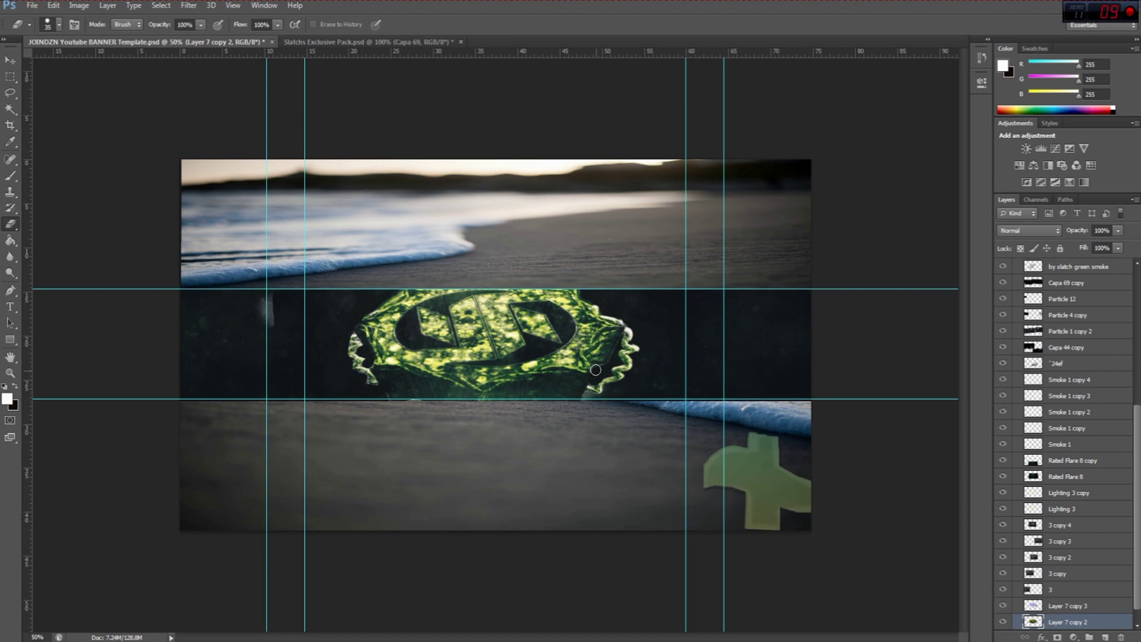
left_click(1051, 606, "shift")
Apply Lens Flare to a duplicate of Layer 7 copy 3 and set it to Screen at 13% opacity
left_click(189, 5)
mouse_move(218, 176)
left_click(137, 212)
left_click(624, 161)
left_click(1035, 231)
left_click(1013, 345)
mouse_move(1077, 231)
left_mouse_down()
mouse_move(1047, 239)
mouse_move(1073, 236)
left_mouse_up()
Merge Layer 7 copy 4 with Layer 7 copy 3
left_click(1061, 622, "shift")
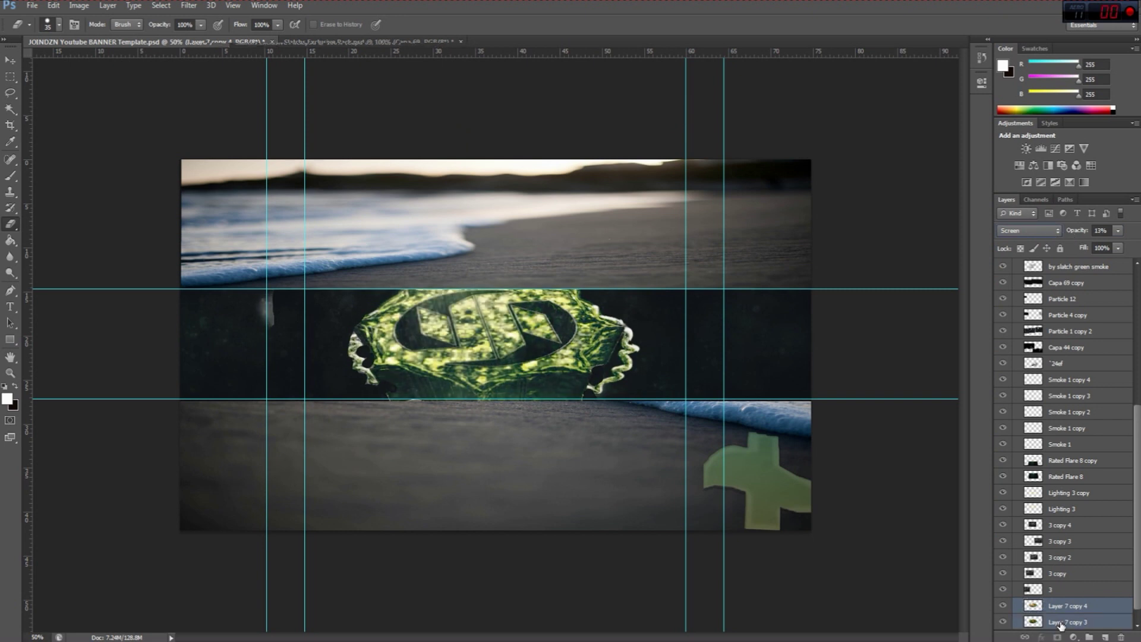
scroll(1064, 445, "down", 1)
key("ctrl+alt+e")
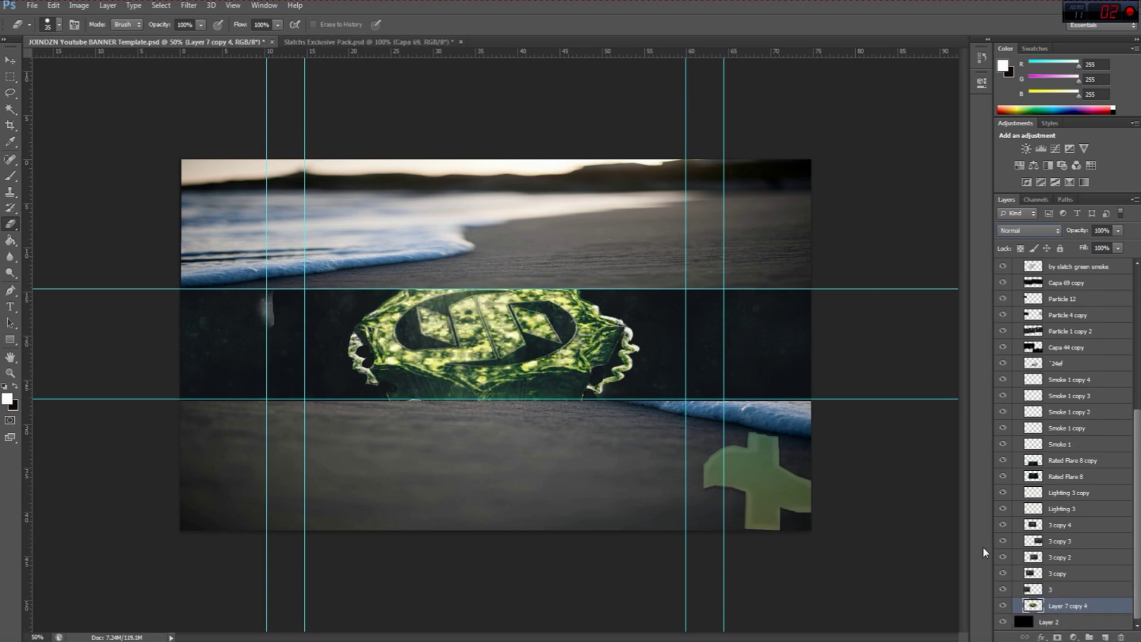
Apply Color Halftone to a duplicate of Layer 7 copy 4 and set it to Overlay at 8% opacity
left_click(188, 5)
mouse_move(202, 163)
left_click(119, 163)
left_click(626, 194)
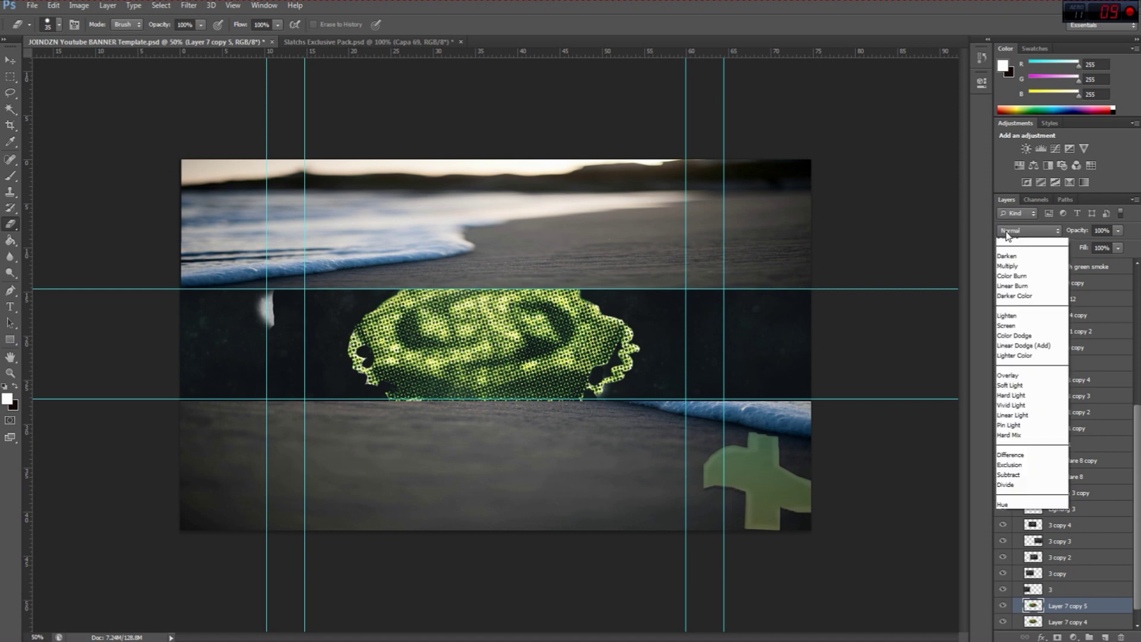
left_click(1028, 230)
left_click(1023, 406)
left_click_drag(1077, 230, 1061, 230)
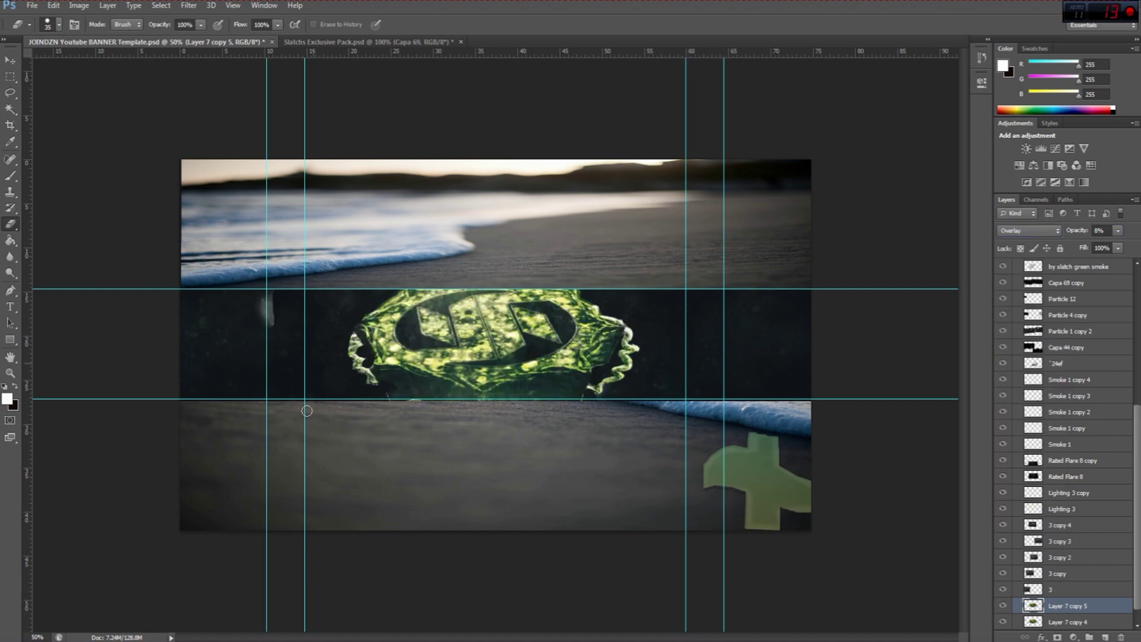
Duplicate Layer 7 copy 5 and apply Smart Sharpen to the duplicate
key("alt+bracketleft")
key("alt+bracketright")
key("ctrl+j")
left_click(188, 5)
mouse_move(202, 190)
left_click(142, 232)
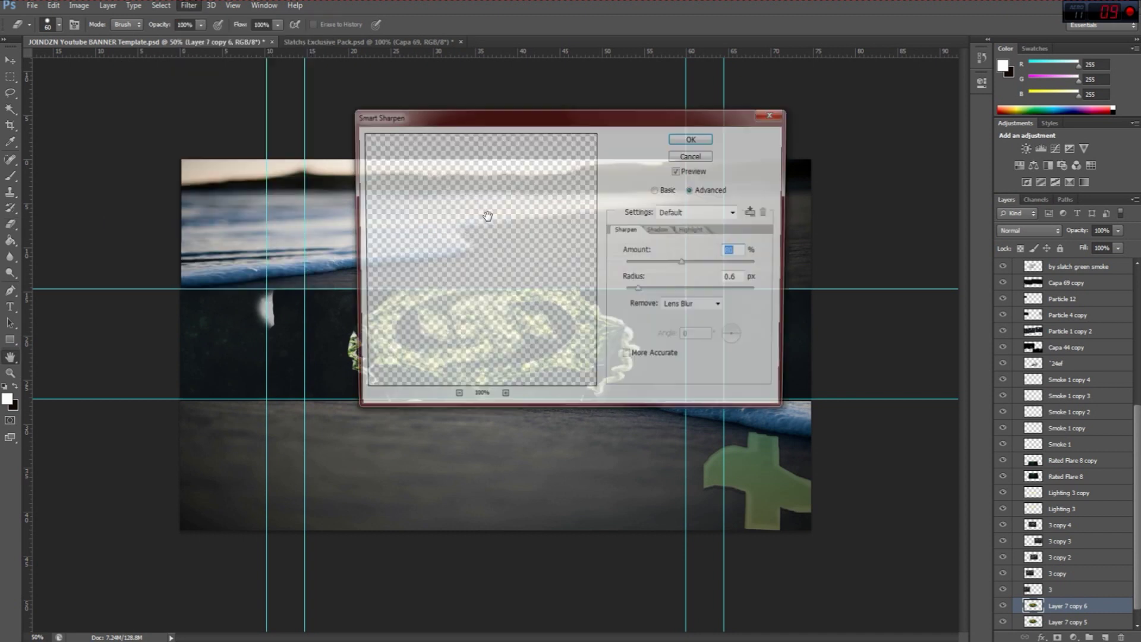
key("Return")
Apply the Focus Left Cool look to Layer 7 copy 6 with Magic Bullet PhotoLooks
key("e")
left_click(188, 5)
key("Escape")
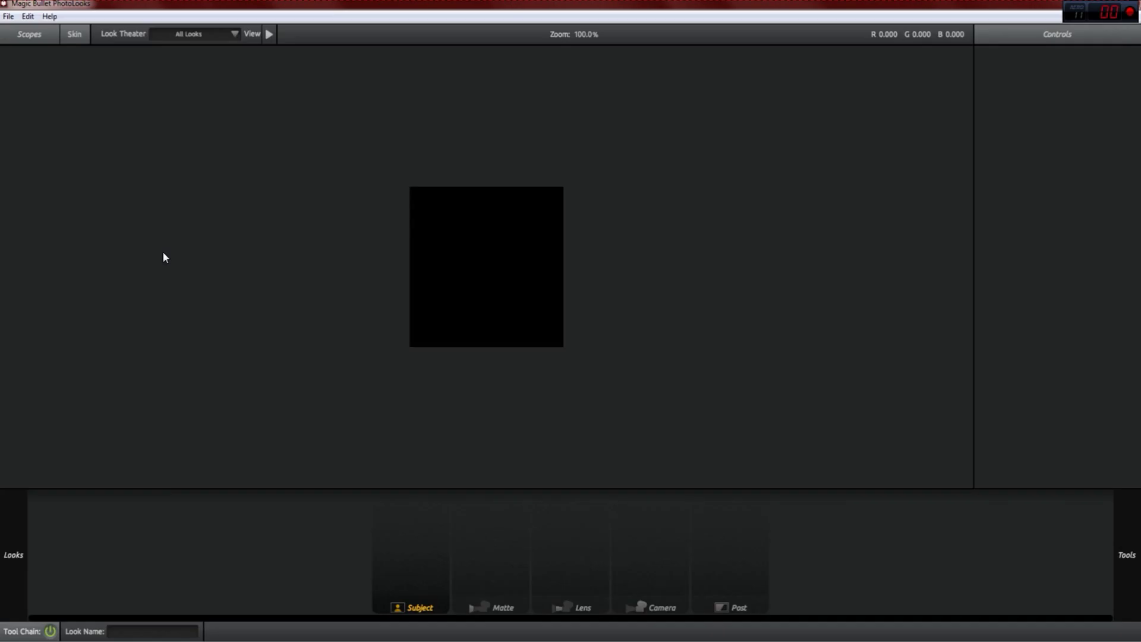
scroll(142, 270, "down", 5)
scroll(143, 271, "up", 8)
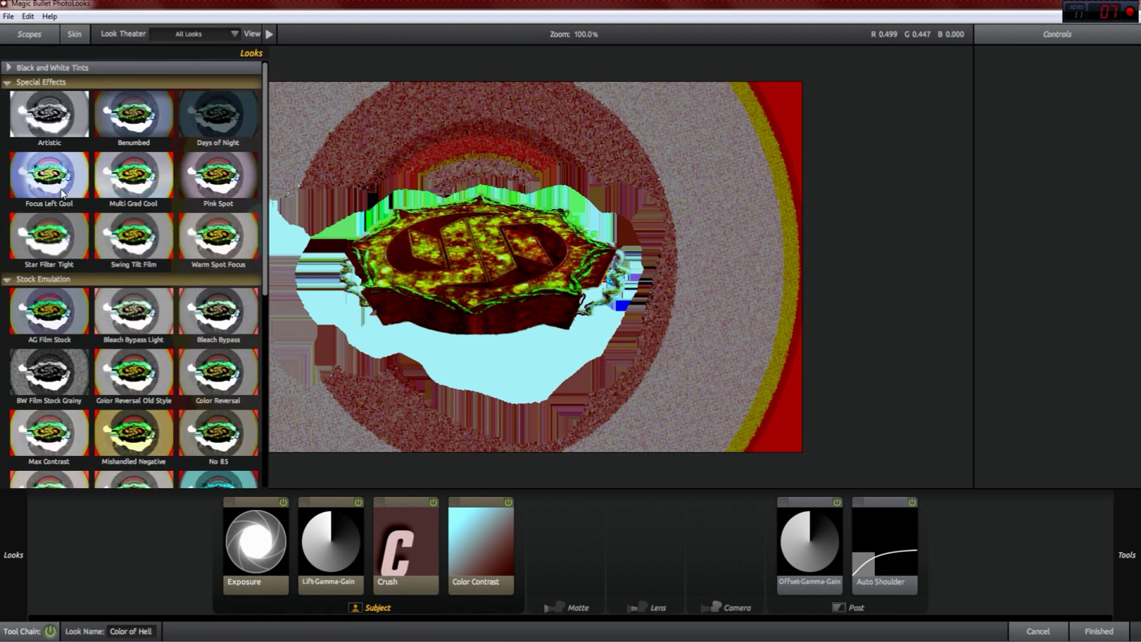
left_click(49, 178)
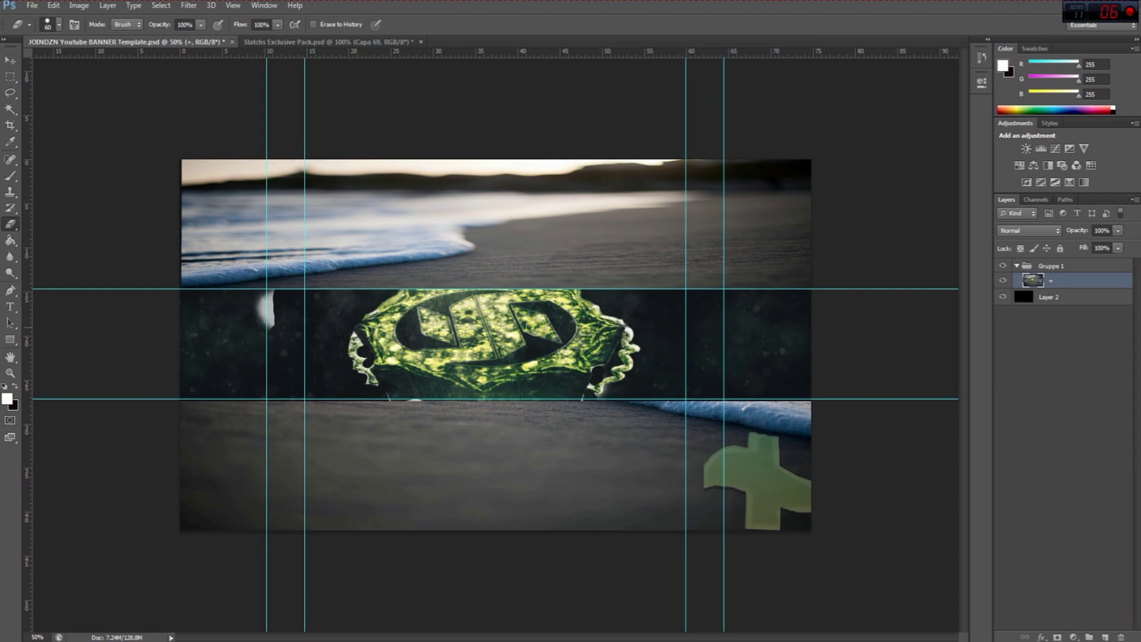
Try duplicating the merged banner layer, with one copy blurred and set to Screen at 10% opacity
key("ctrl+j")
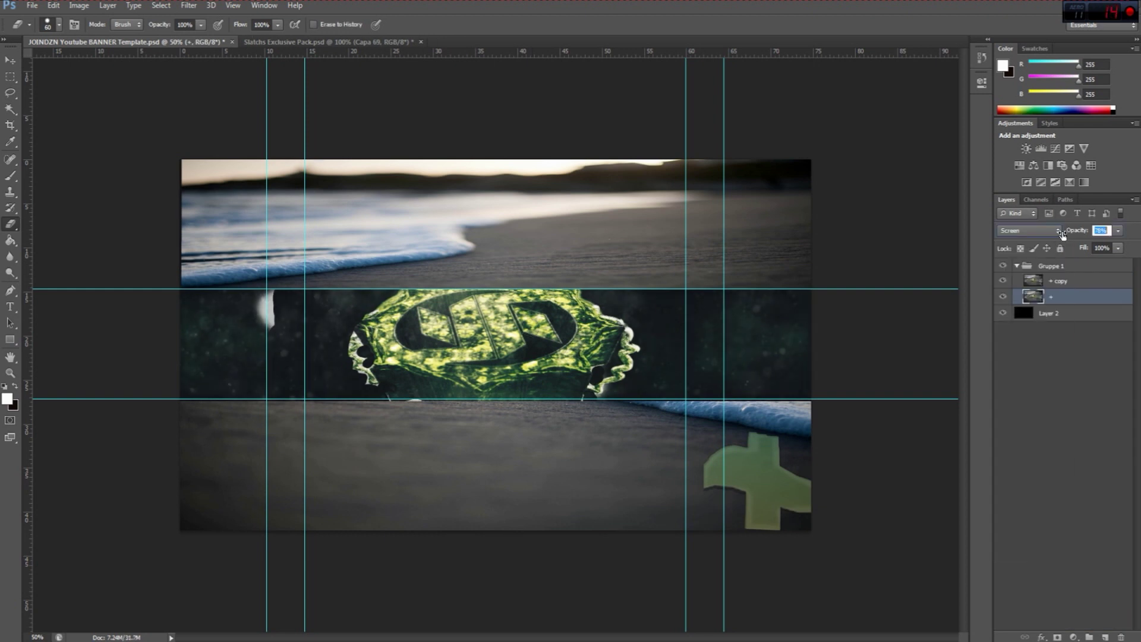
left_click(1064, 281)
left_click(189, 4)
left_click(133, 216)
key("Return")
Try erasing the logo area of the blurred layer with a 700 px eraser
key("bracketright")
key("bracketright")
key("bracketright")
key("bracketright")
key("bracketright")
key("bracketright")
key("bracketright")
key("bracketright")
key("bracketright")
key("bracketright")
key("bracketright")
key("bracketright")
key("bracketright")
key("bracketright")
left_click_drag(542, 337, 476, 339)
key("ctrl+z")
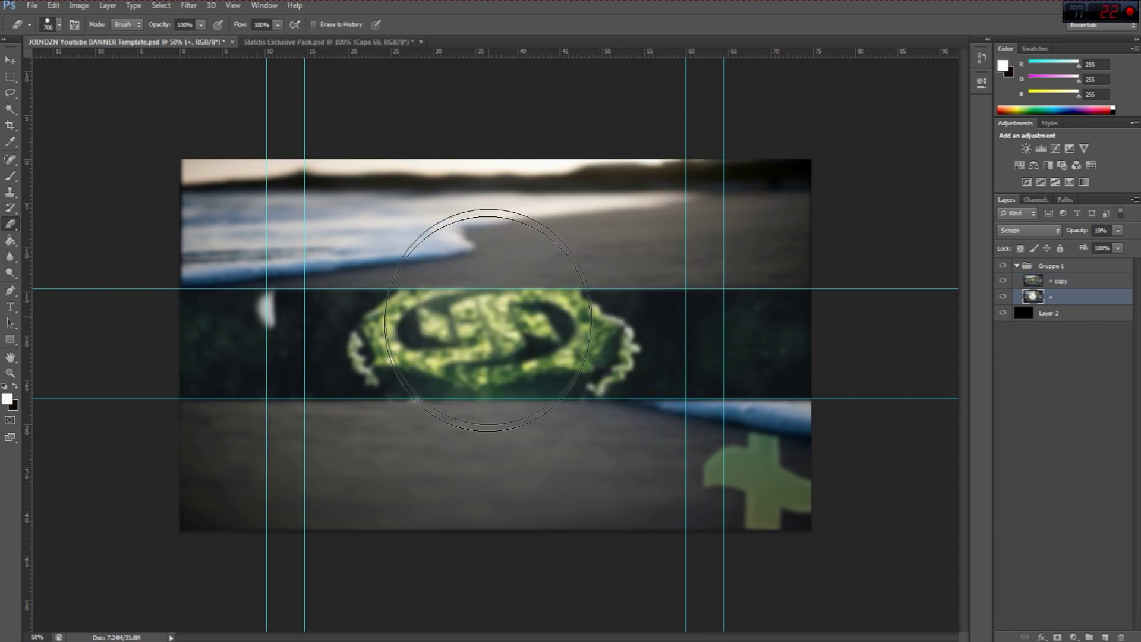
key("bracketleft")
key("bracketleft")
key("bracketleft")
key("bracketleft")
key("bracketleft")
key("bracketleft")
key("bracketleft")
key("bracketleft")
key("bracketleft")
key("bracketleft")
key("bracketleft")
key("bracketleft")
key("bracketleft")
key("bracketleft")
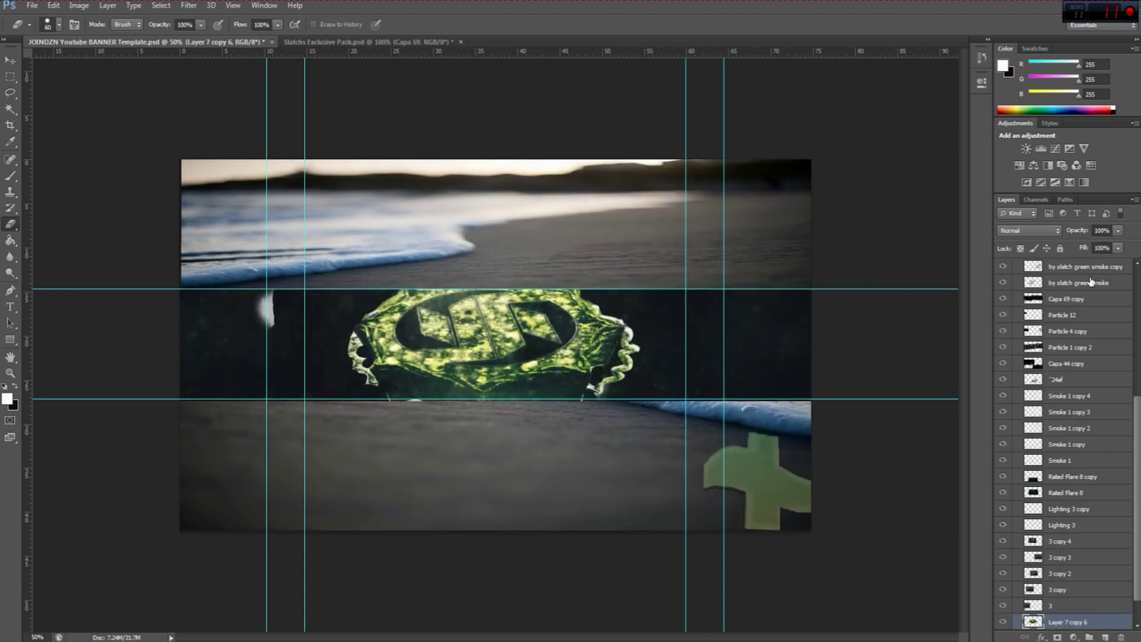
Merge Layer 7 copy 6 with Layer 7 copy 5
scroll(1138, 455, "down", 2)
left_click(1050, 573)
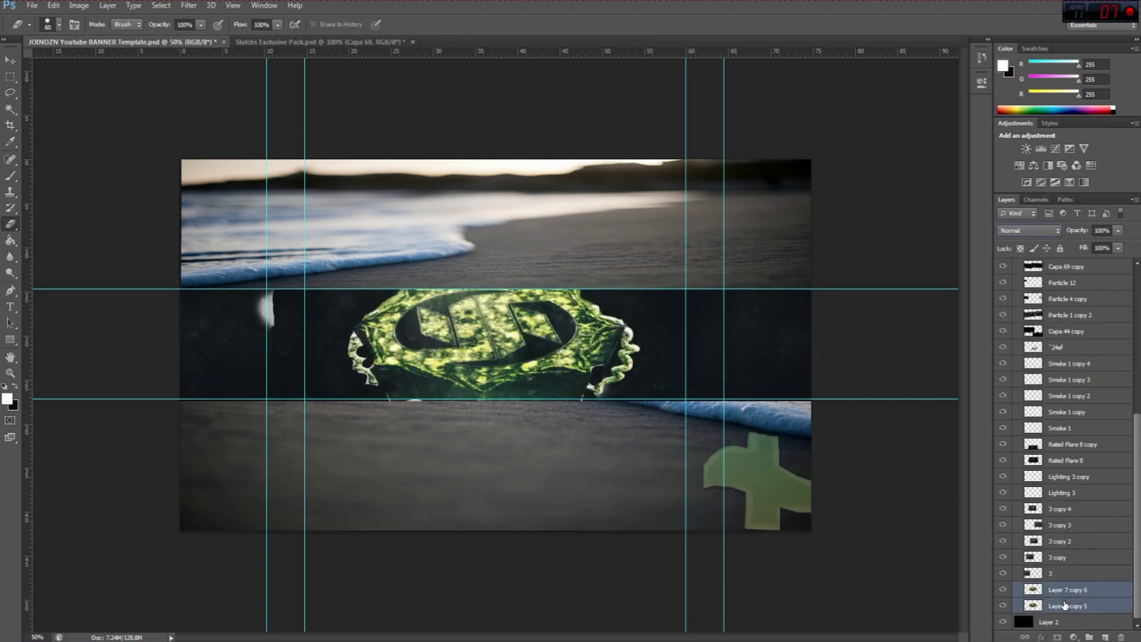
left_click(1065, 605)
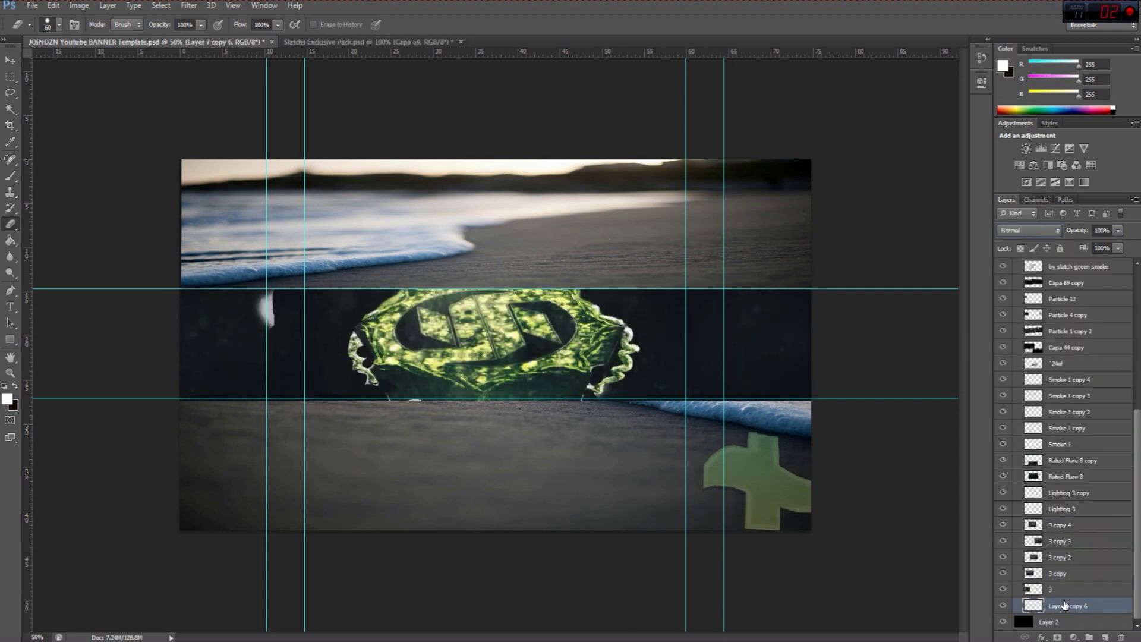
Paint white strokes over the logo on a new layer and set that layer to Overlay with reduced opacity
left_click(1105, 637)
key("b")
mouse_move(416, 324)
left_mouse_down()
mouse_move(500, 310)
mouse_move(535, 323)
mouse_move(476, 346)
left_mouse_up()
left_click(1029, 230)
left_click(1028, 315)
left_click_drag(1077, 230, 1044, 245)
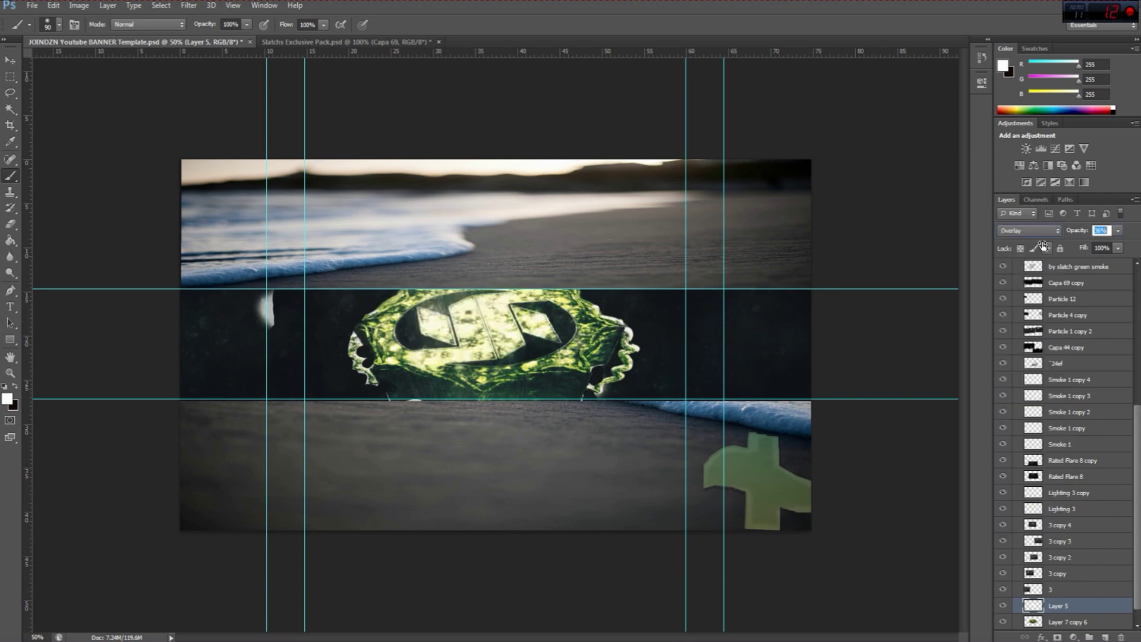
Merge the painted layer into the logo layer and duplicate the result
key("ctrl+e")
key("ctrl+j")
Try to remove the white smudge left of the logo, checking the layers above Layer 5 copy for its source
left_click_drag(255, 297, 264, 347)
key("ctrl+z")
key("e")
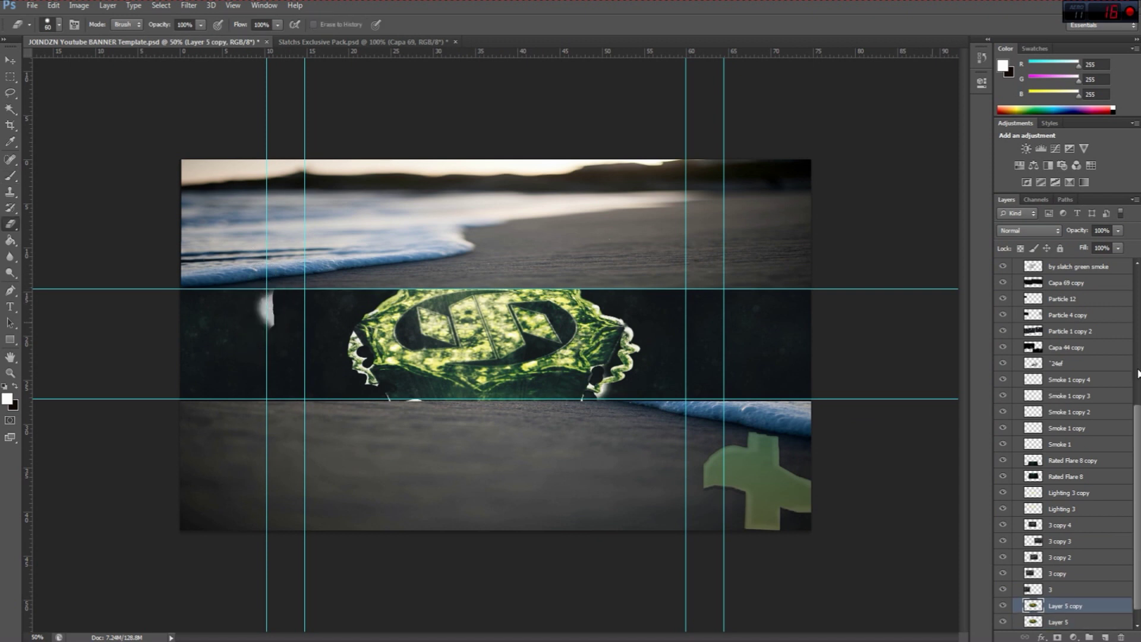
key("alt+bracketright")
key("alt+bracketright")
key("alt+bracketright")
key("alt+bracketright")
key("alt+bracketright")
key("alt+bracketright")
key("alt+bracketright")
key("alt+bracketright")
key("alt+bracketright")
key("alt+bracketright")
key("alt+bracketright")
key("alt+bracketright")
key("alt+bracketright")
key("alt+bracketright")
key("alt+bracketright")
key("alt+bracketright")
key("alt+bracketright")
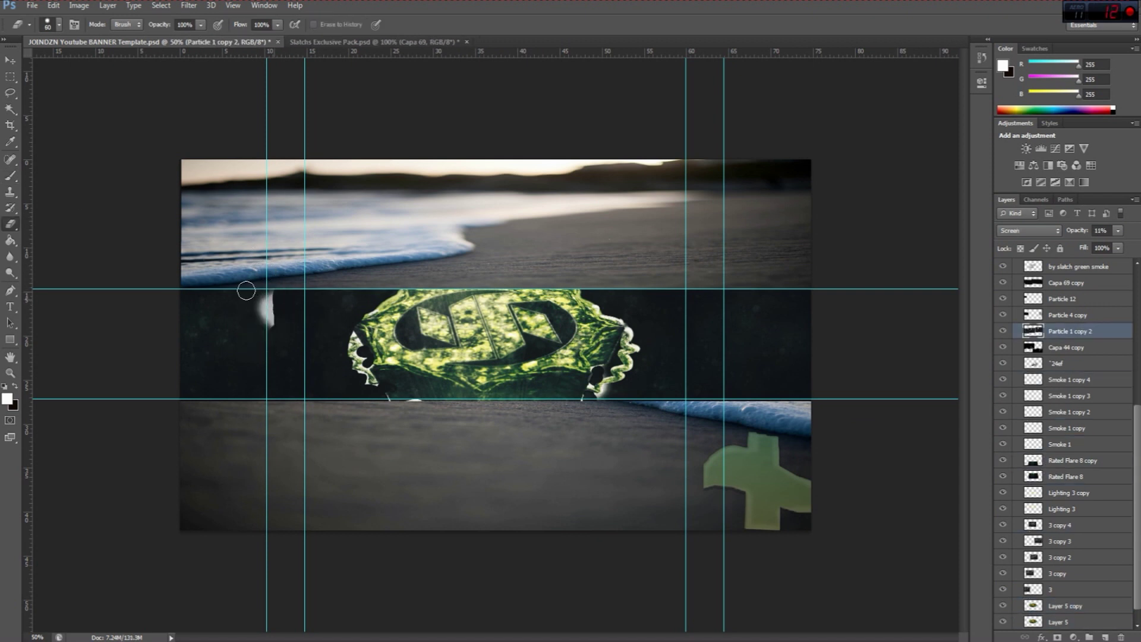
key("alt+bracketright")
key("alt+bracketright")
Apply Extrude with blocks at a random depth of 30 to Layer 5 copy and set it to Overlay at 16% opacity
scroll(1122, 422, "down", 1)
left_click(1055, 597)
left_click(188, 5)
left_click(356, 238)
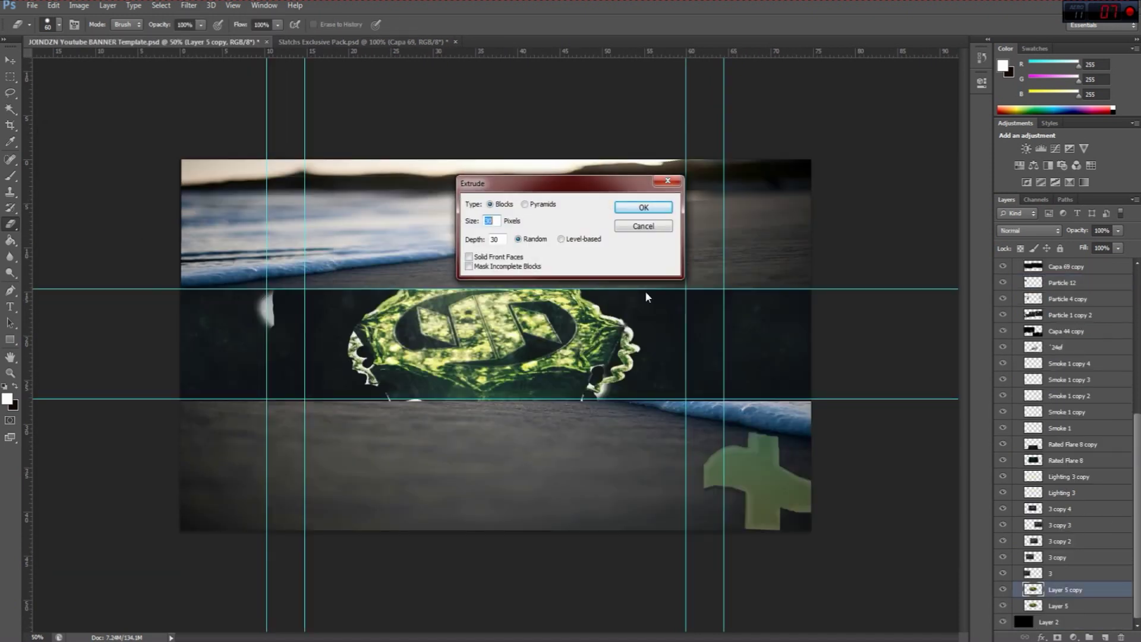
key("Return")
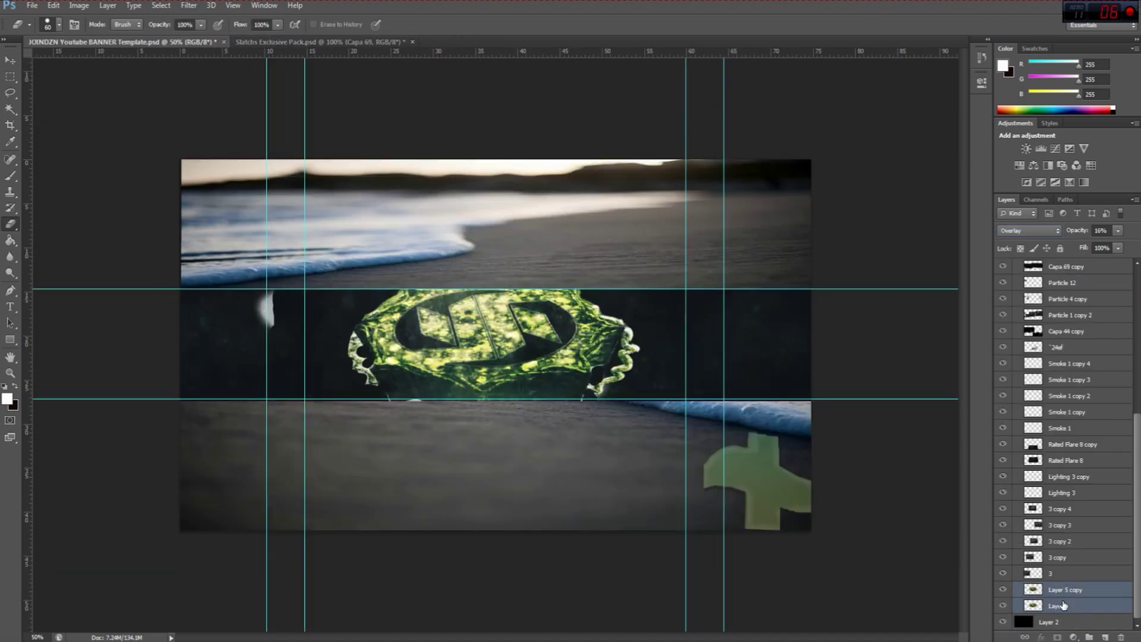
Copy the Sparks3 Gray layer from the resource pack into the banner and set it to Screen at 11% opacity
key("ctrl+Tab")
scroll(1137, 472, "down", 3)
left_click(1003, 538)
left_click(1070, 537)
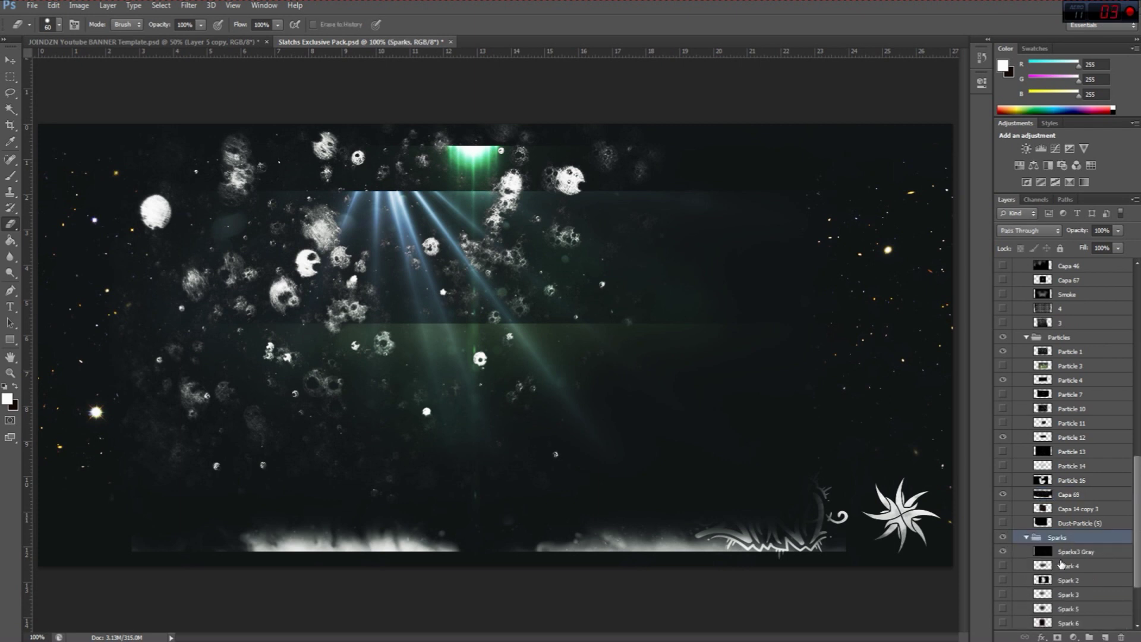
left_click(1076, 552)
key("v")
left_click_drag(314, 214, 434, 303)
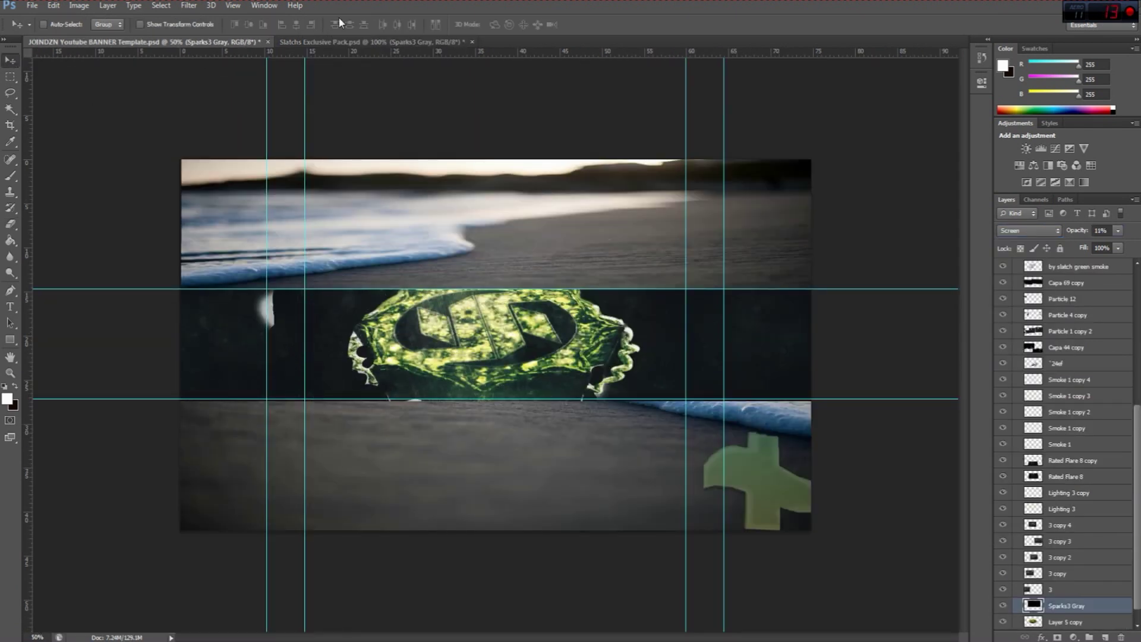
Copy the Spark 4 layer from the resource pack into the banner and add a duplicate in Screen mode at 54% opacity
key("ctrl+Tab")
key("alt+bracketleft")
left_click_drag(191, 50, 382, 378)
left_click_drag(519, 333, 520, 332)
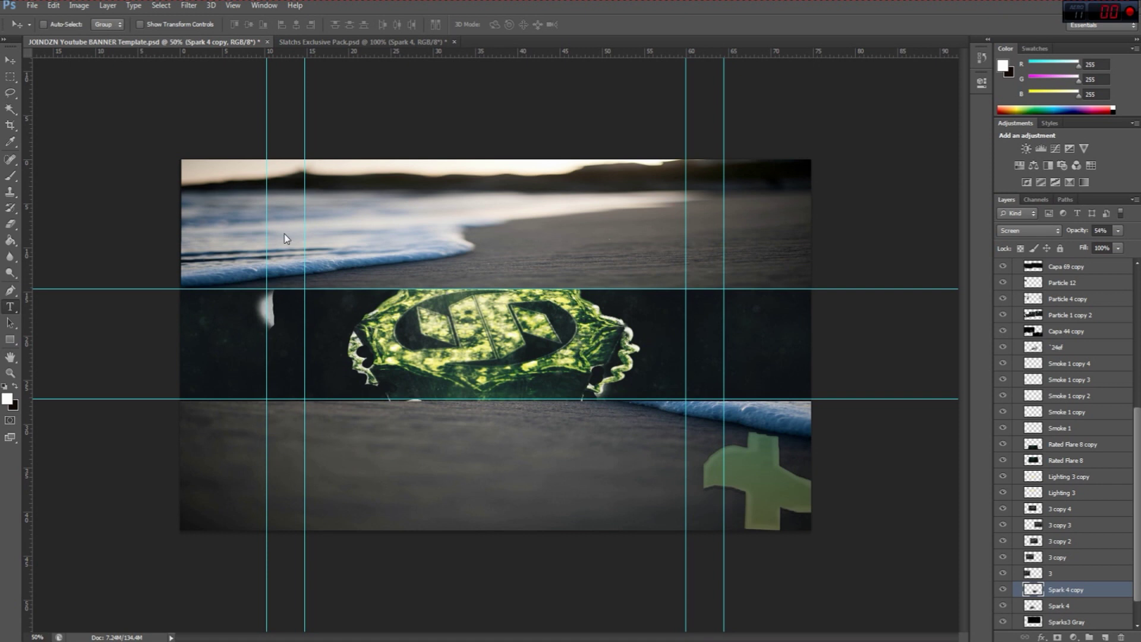
Add the white 36 pt Bebas text "tHRUSHY bY jOIN." left of the logo and set it to Screen at 5% opacity
key("t")
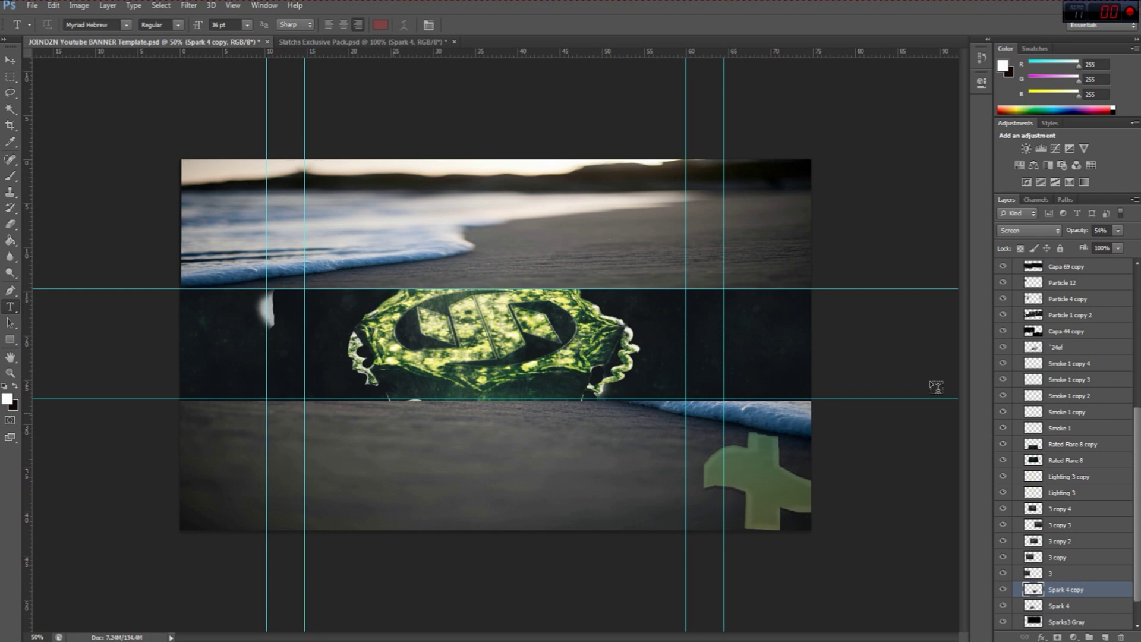
left_click(256, 310)
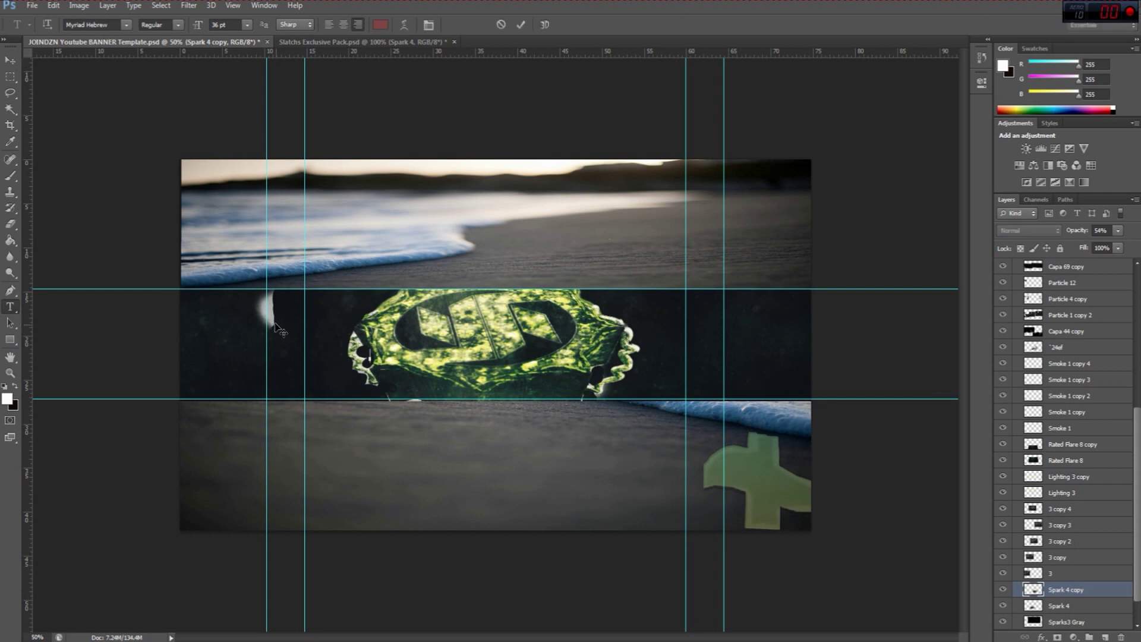
left_click(380, 25)
left_click(676, 173)
key("Return")
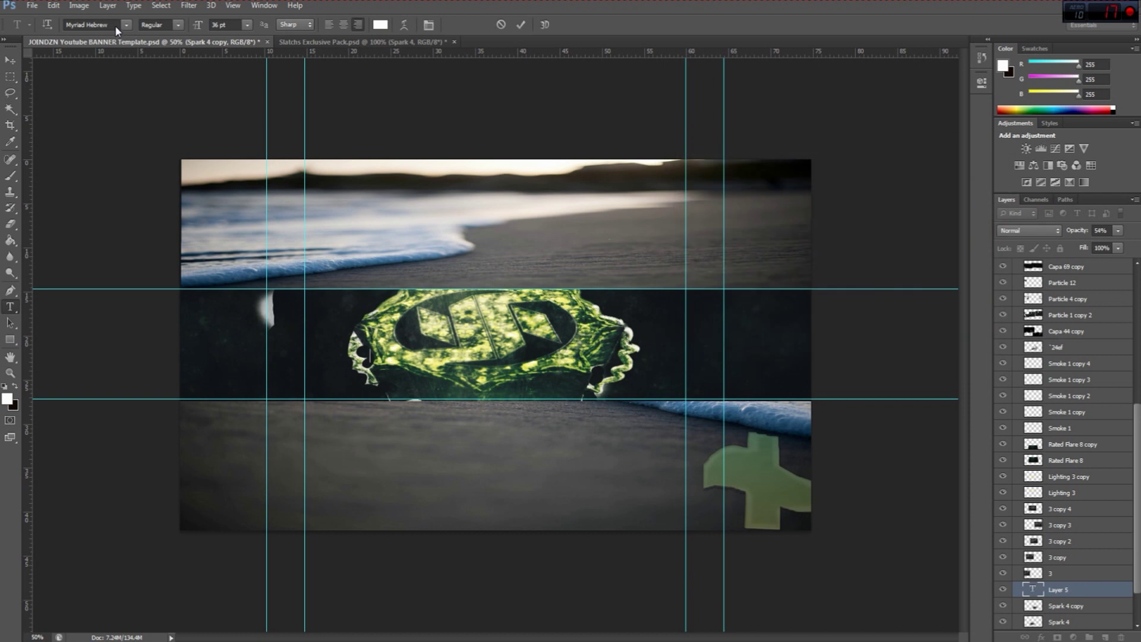
left_click(320, 351)
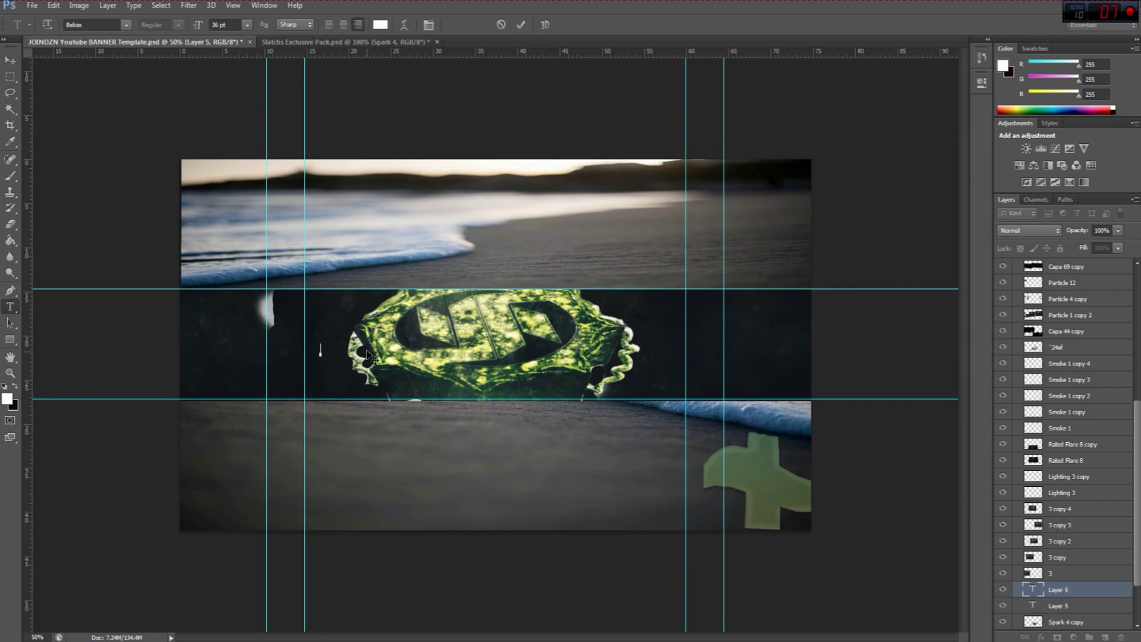
type("tHRUSHY bY jOIN.")
left_click(8, 62)
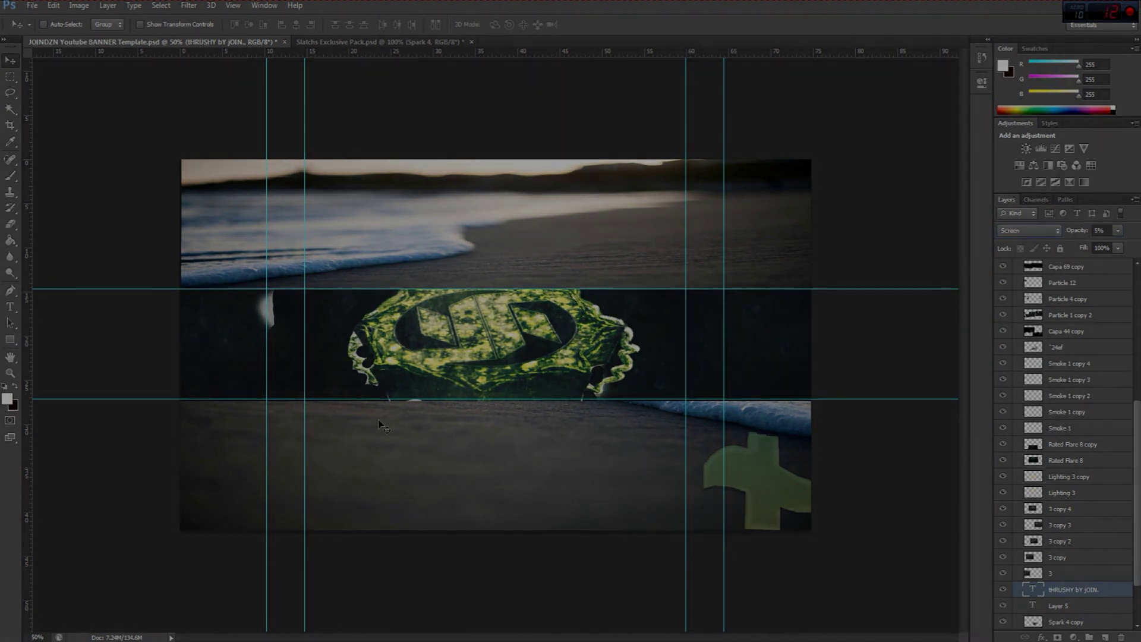